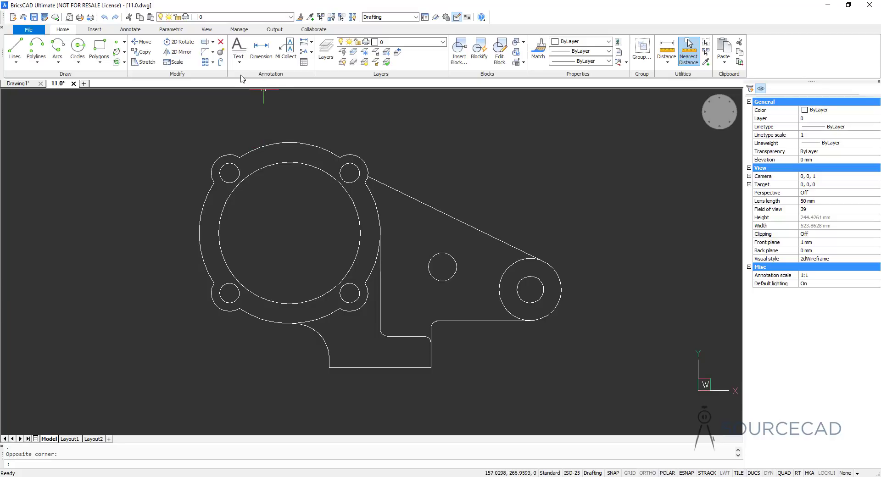
Step: Add a diameter dimension to the large outer arc of the flange, with its text placed outside the upper-left edge
click(131, 30)
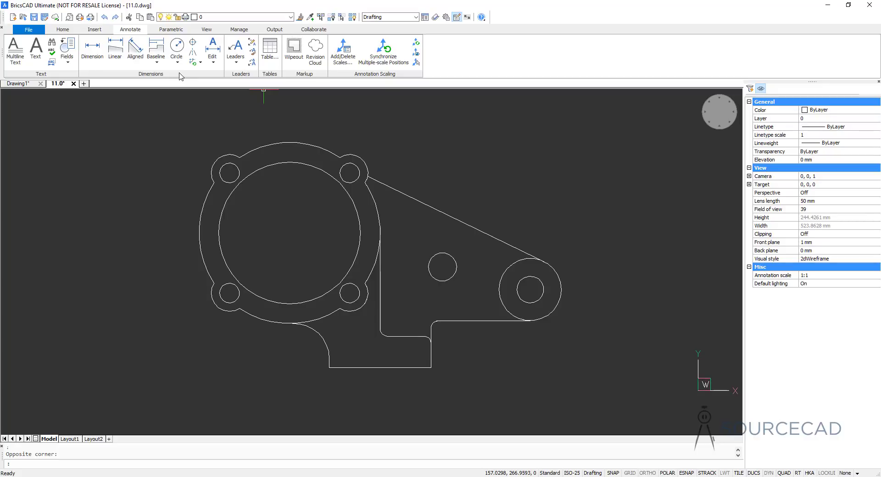
click(63, 33)
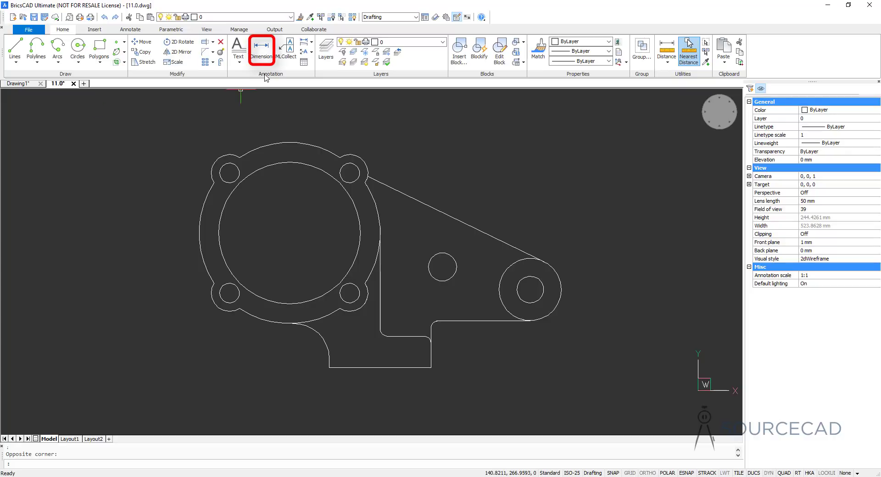
click(260, 56)
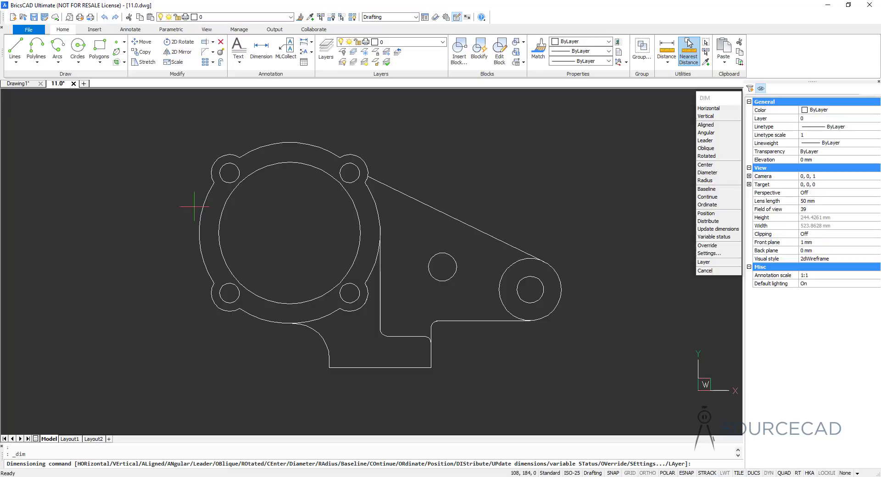
text(d)
key(Return)
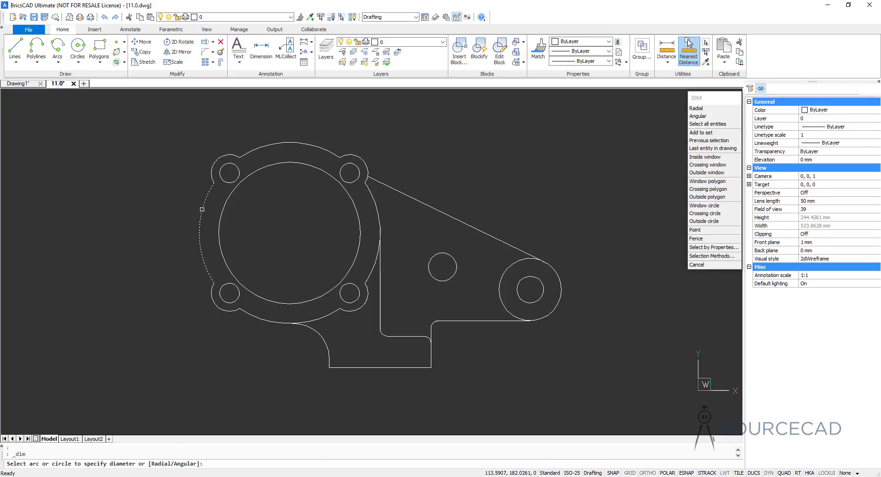
click(202, 209)
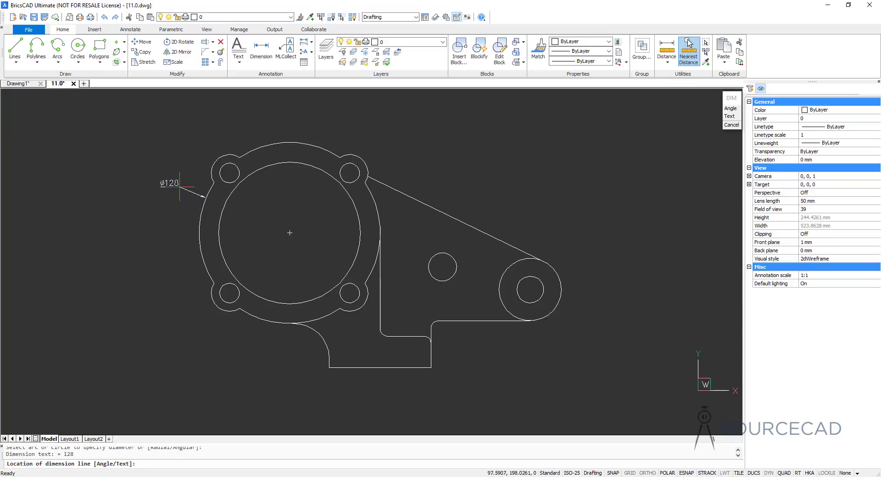
click(165, 175)
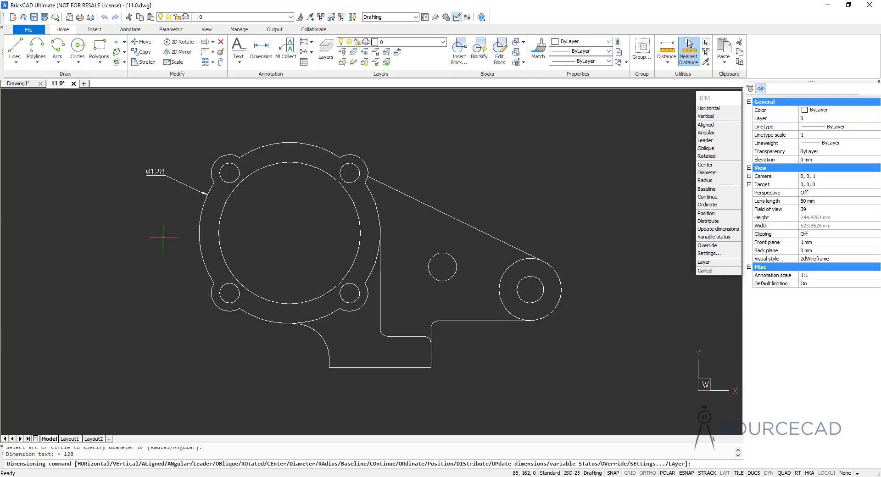
Step: Add a diameter dimension to the flange's lower-left bolt hole, with its text placed outside the part
text(d)
key(Return)
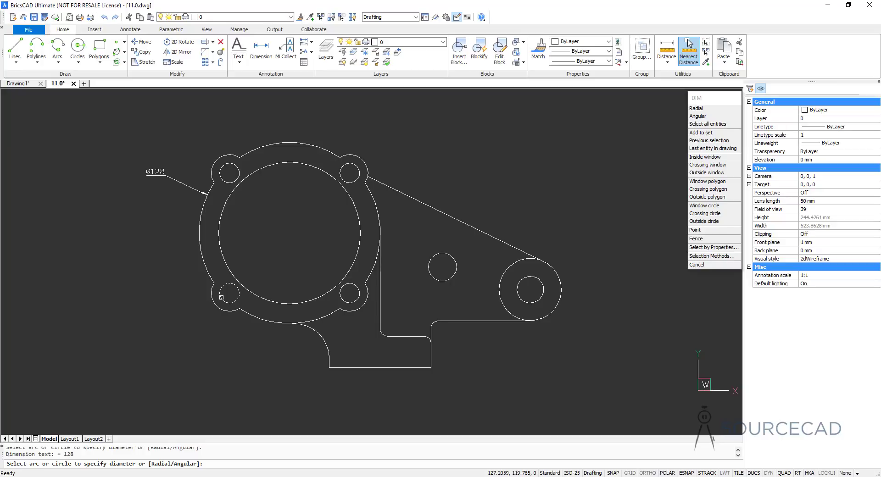
click(220, 296)
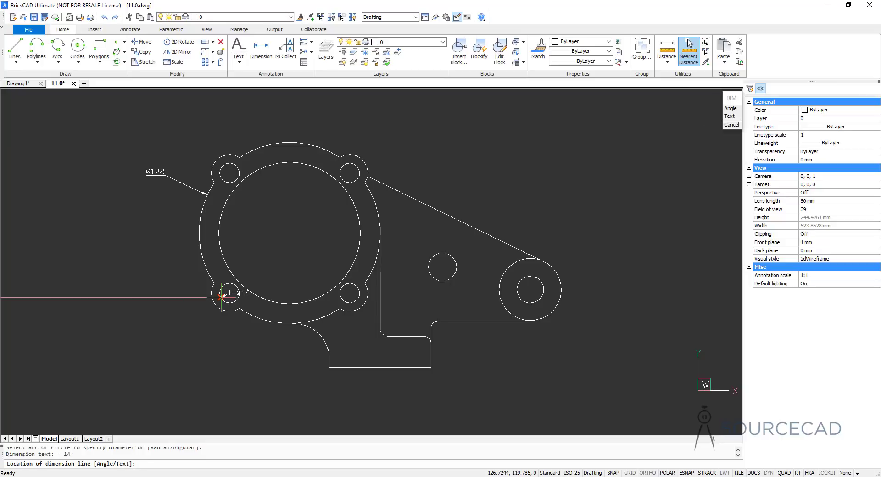
click(162, 310)
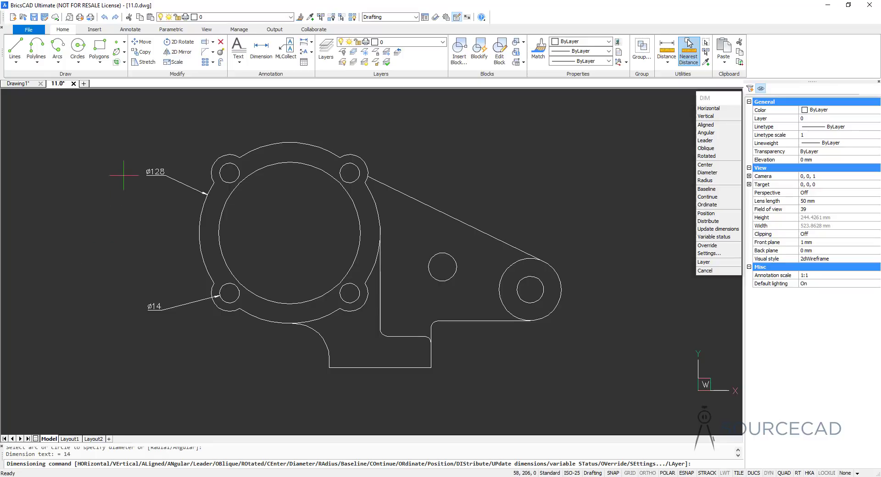
Step: Add a radius dimension to the outer circle of the right-hand boss, with its text placed above the sloping line
key(Return)
click(709, 181)
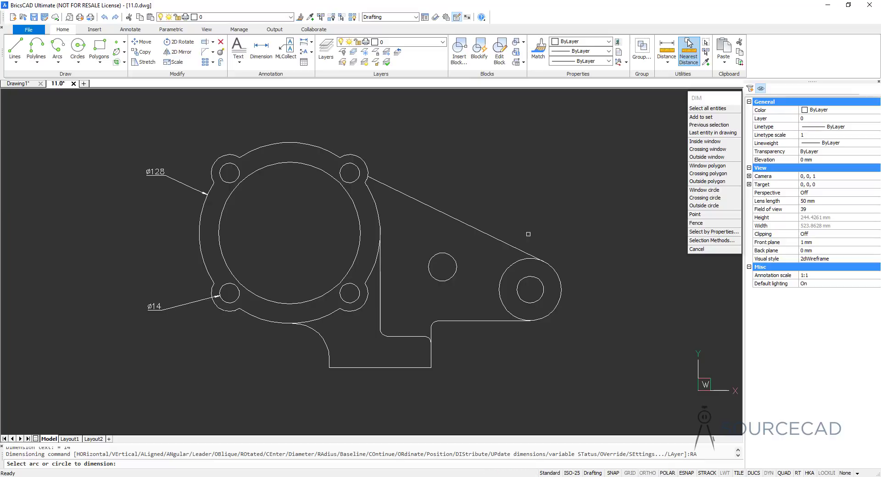
click(514, 264)
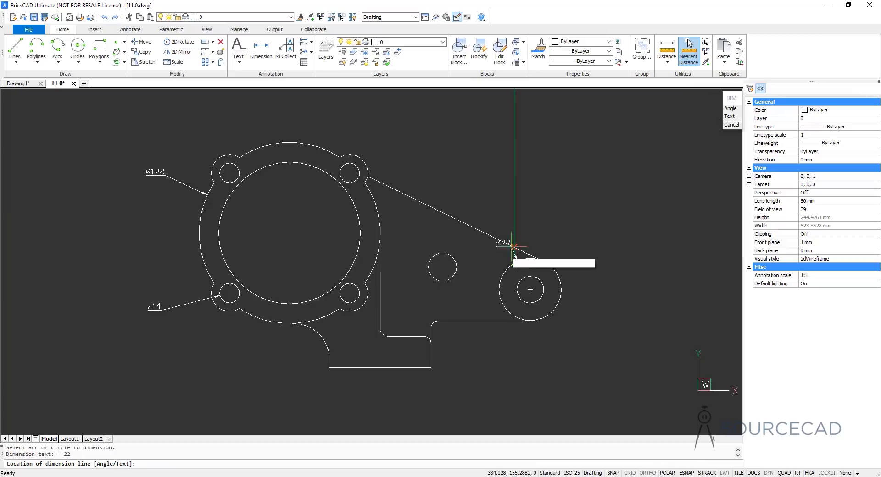
click(506, 210)
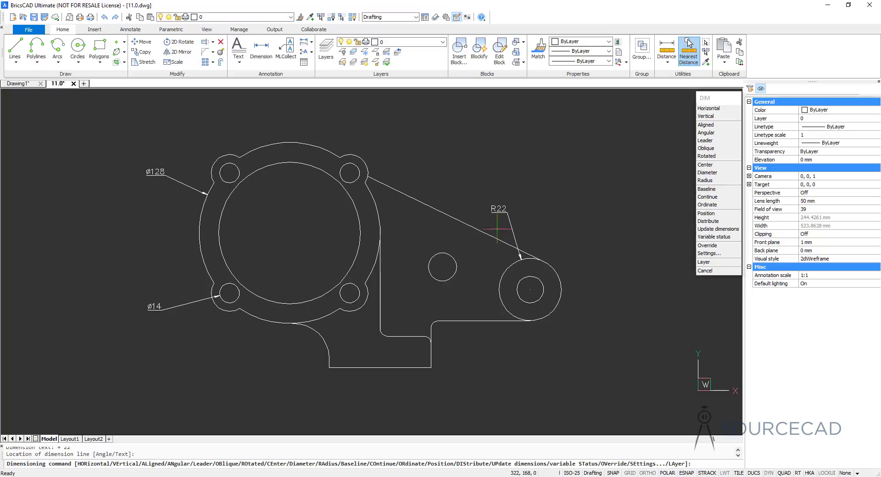
Step: Dimension the bottom edge of the base horizontally by selecting the line, and place the dimension below the part
mouse_move(369, 347)
key(Return)
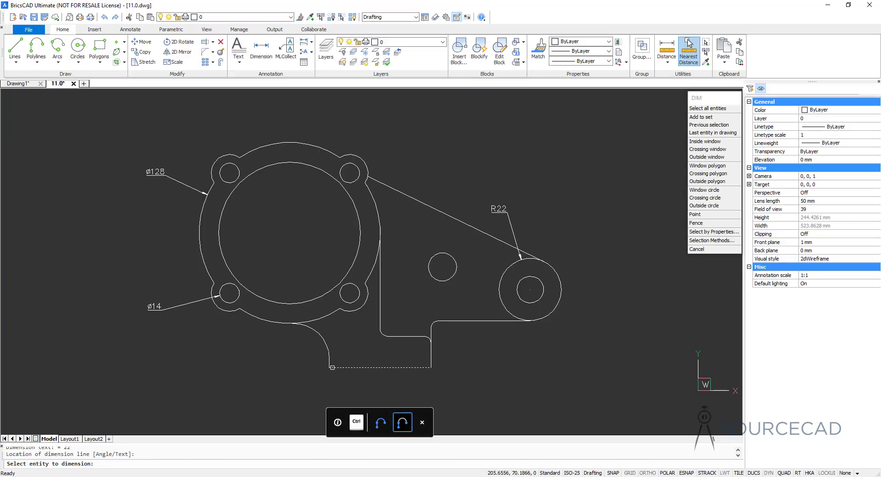
click(340, 367)
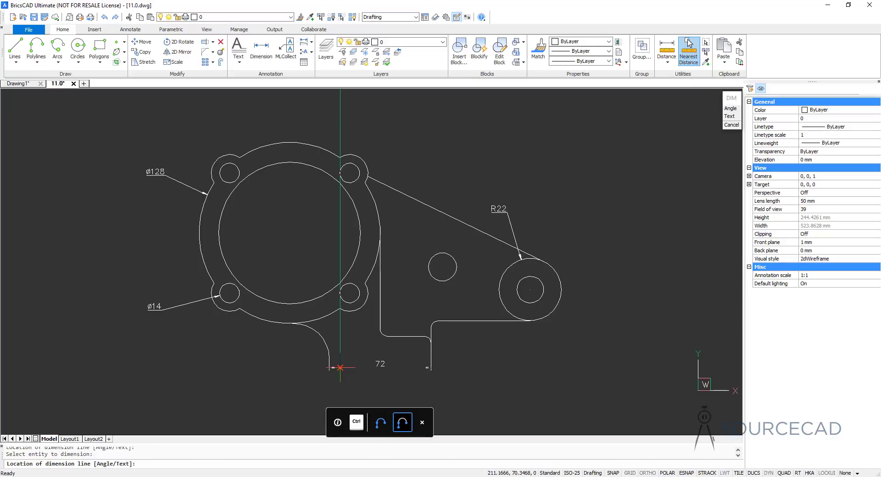
click(388, 395)
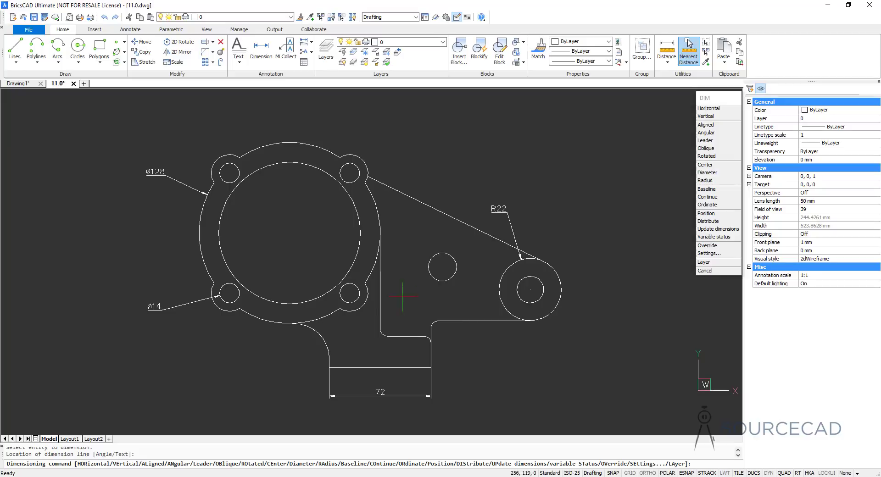
Step: Add a vertical dimension along the straight edge beside the flange, from its upper end to the start of the lower fillet
key(Return)
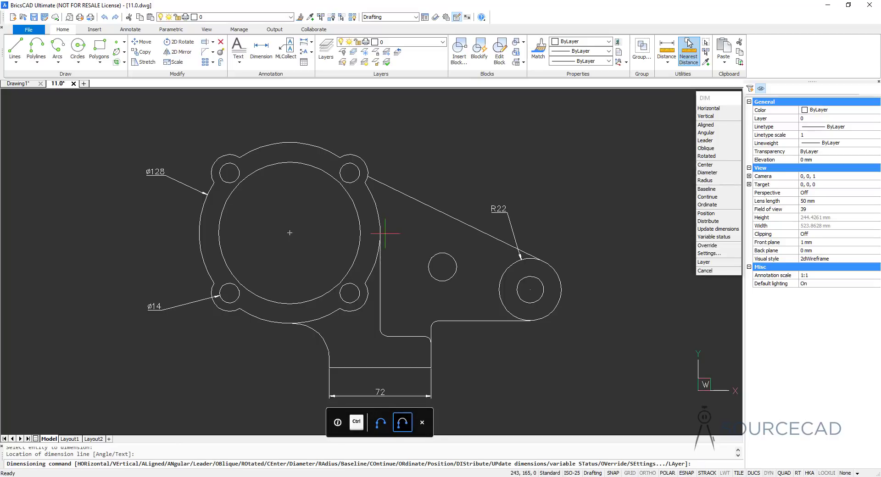
click(383, 232)
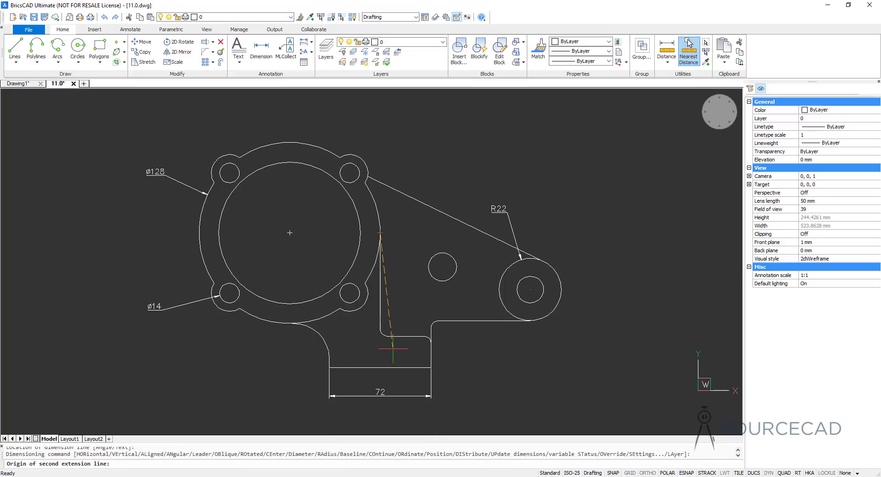
click(380, 329)
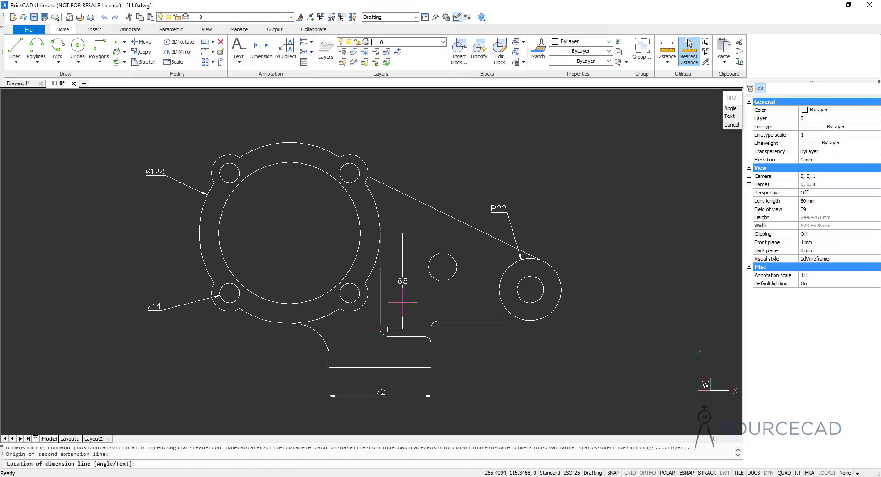
click(403, 300)
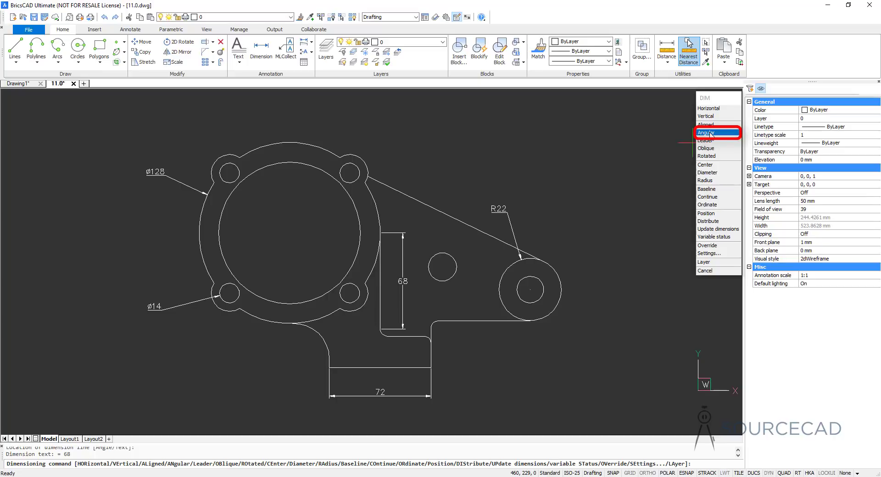
Step: Add an angular dimension between the long sloping line and the horizontal lower edge of the arm
click(709, 133)
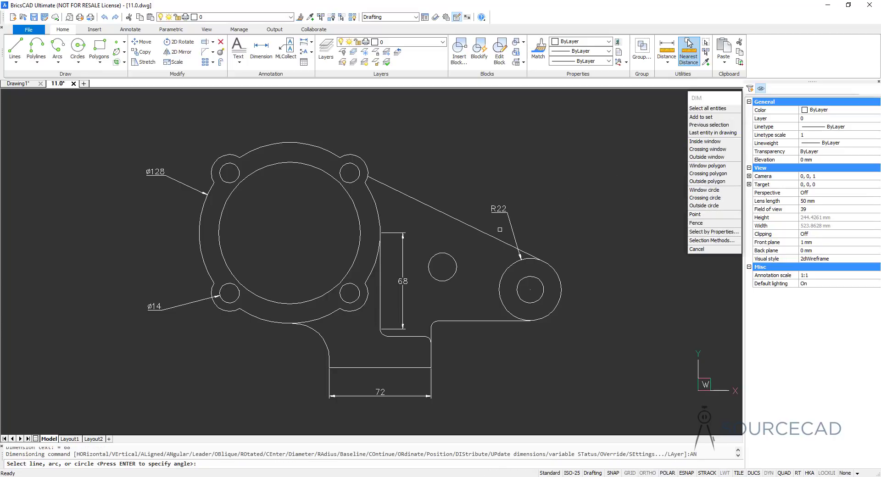
click(492, 236)
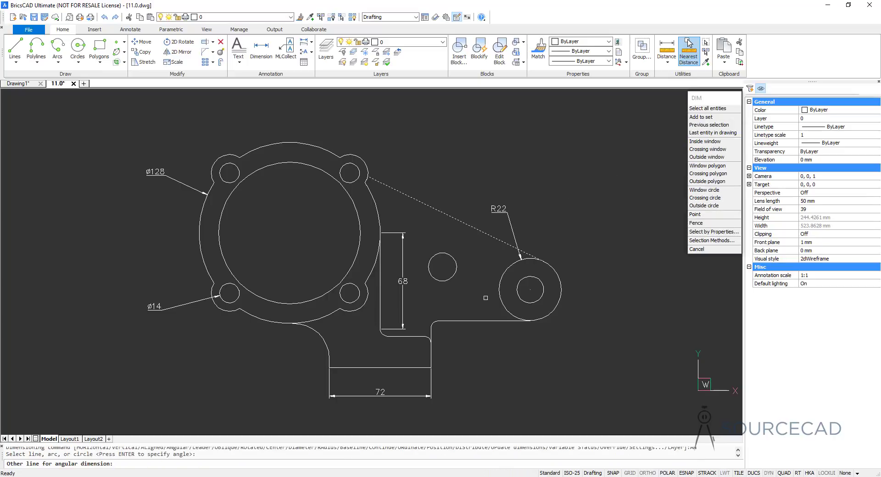
click(476, 320)
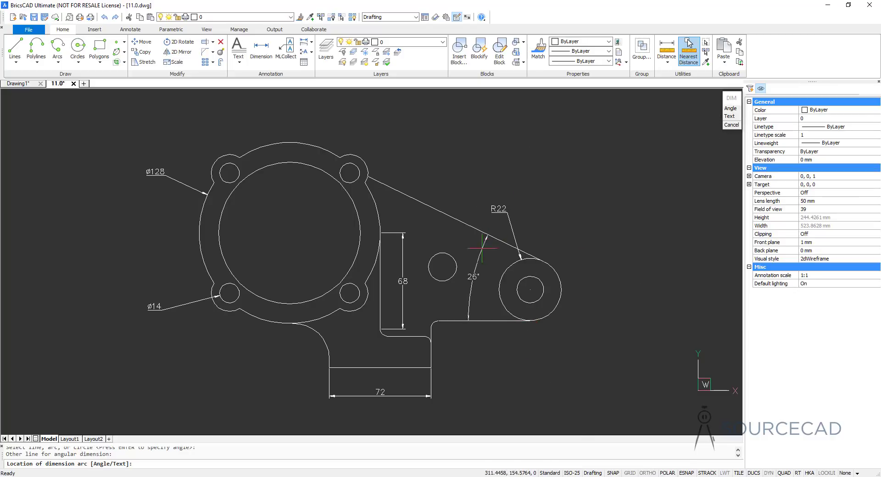
click(471, 271)
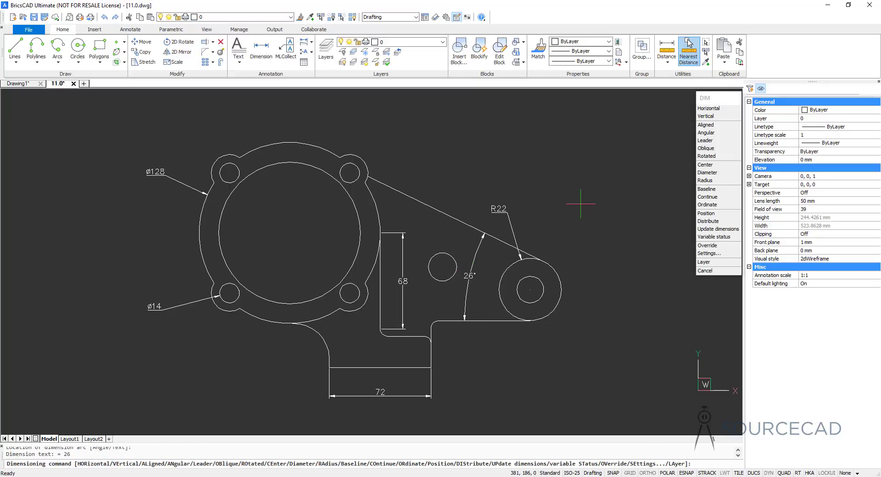
Step: End dimensioning and delete all six dimensions: two diameters, the radius, the horizontal, the vertical and the angular one
key(Escape)
click(500, 210)
click(475, 254)
click(440, 211)
click(495, 321)
click(402, 281)
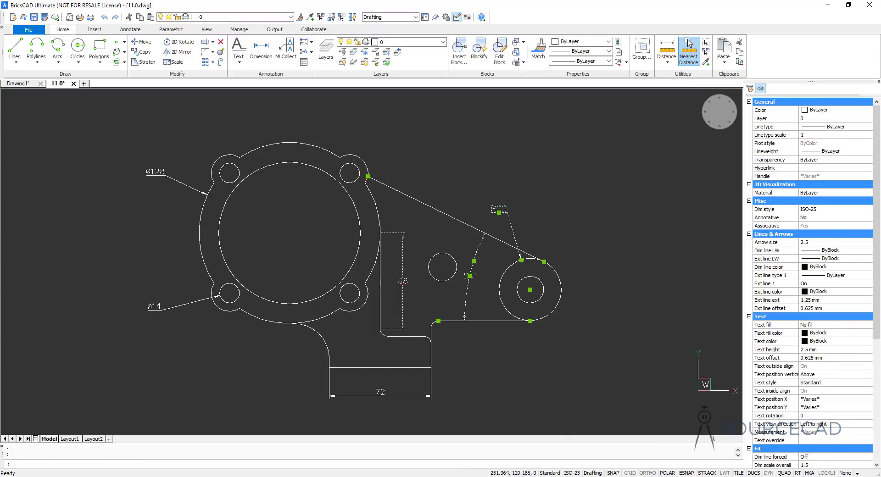
click(381, 394)
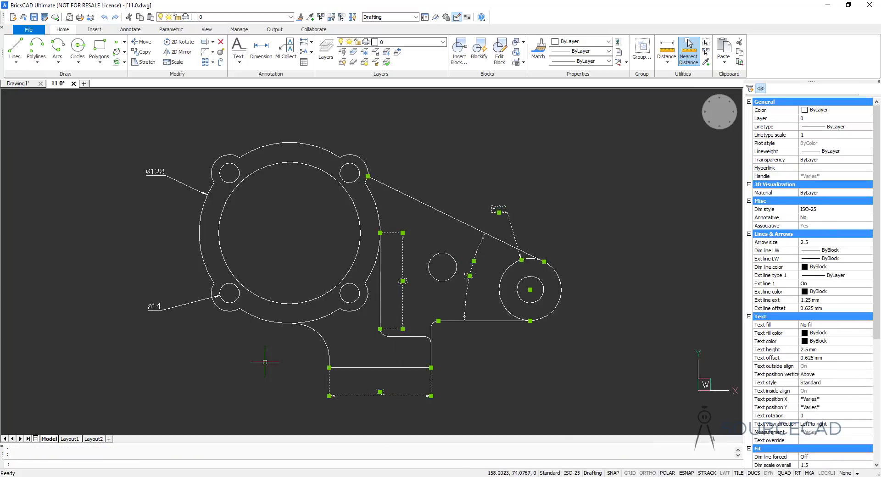
click(157, 313)
click(155, 173)
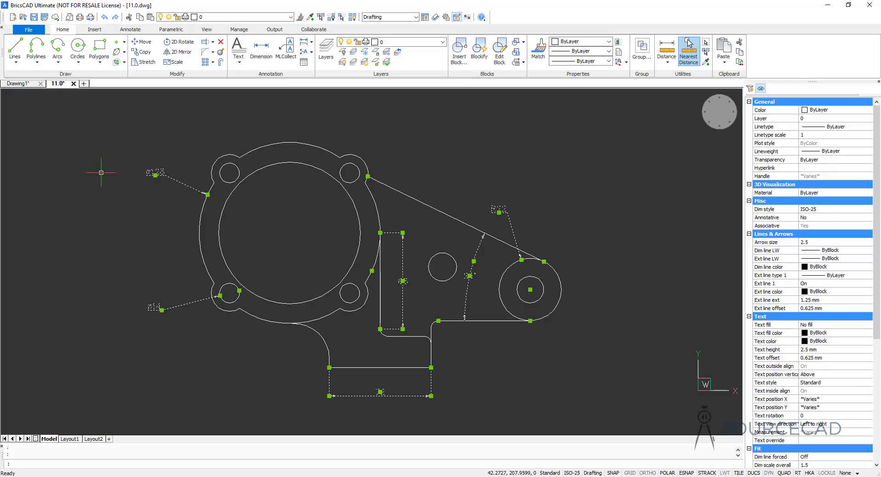
key(Delete)
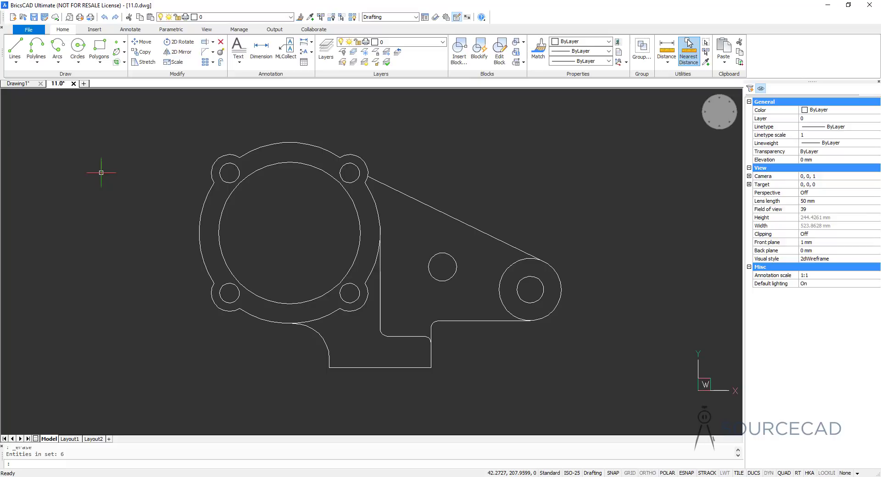
Step: Add a linear dimension between the two end points of the base's bottom edge, placed just below the part
click(312, 42)
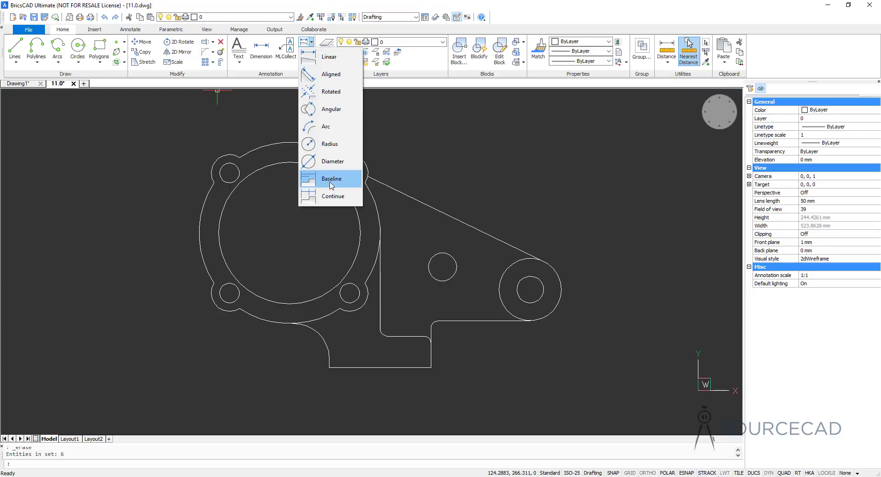
click(128, 31)
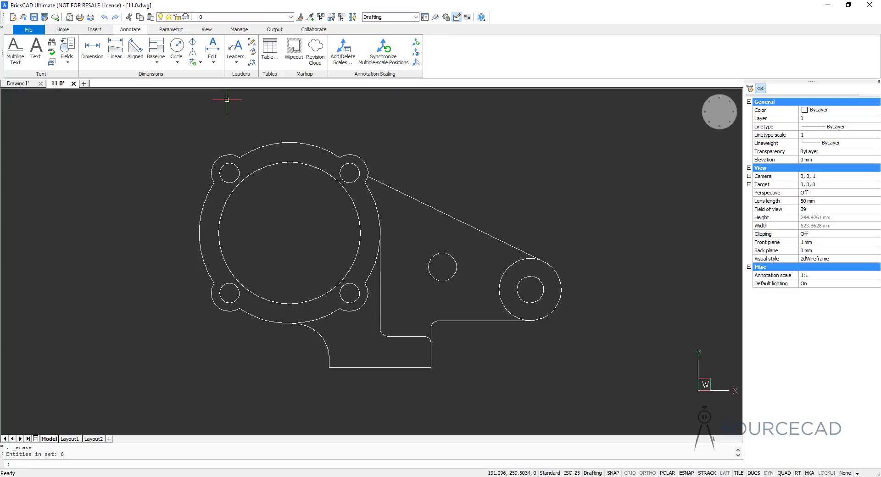
click(116, 51)
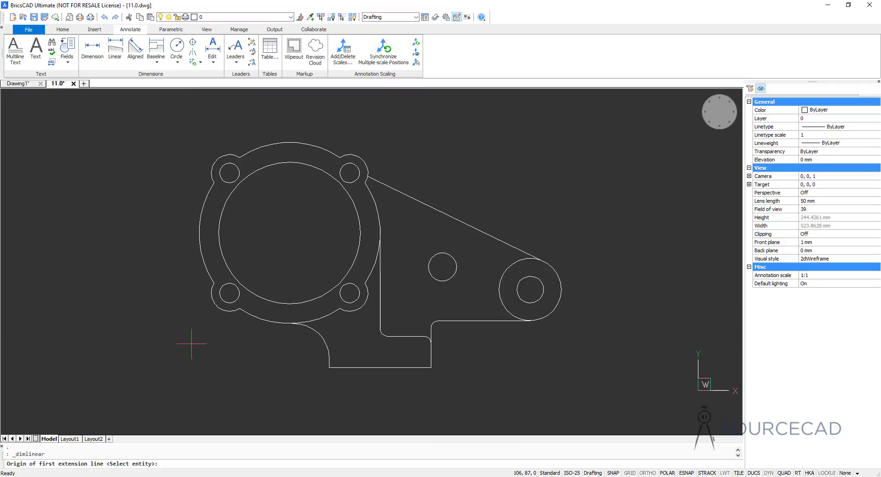
click(329, 367)
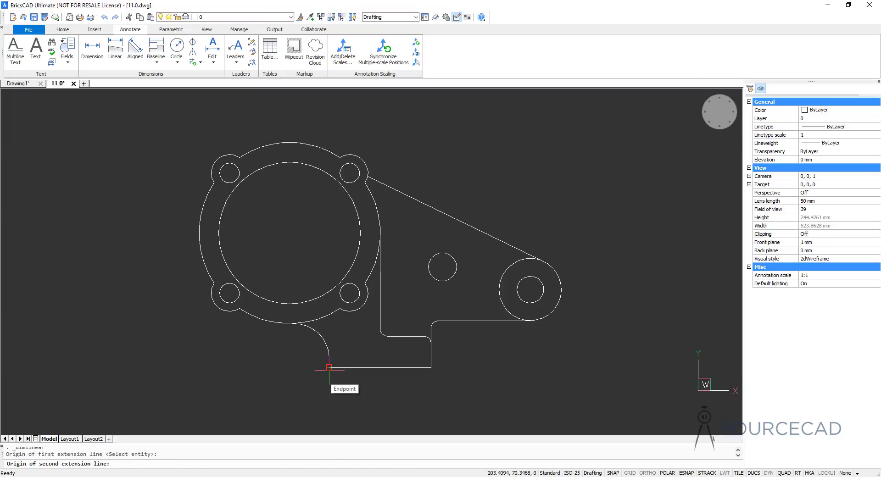
click(430, 368)
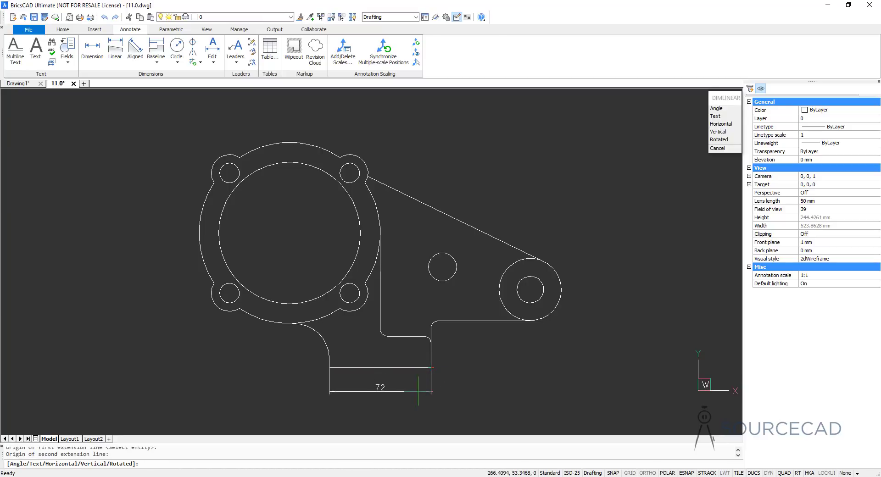
click(431, 391)
middle_drag(487, 378, 445, 361)
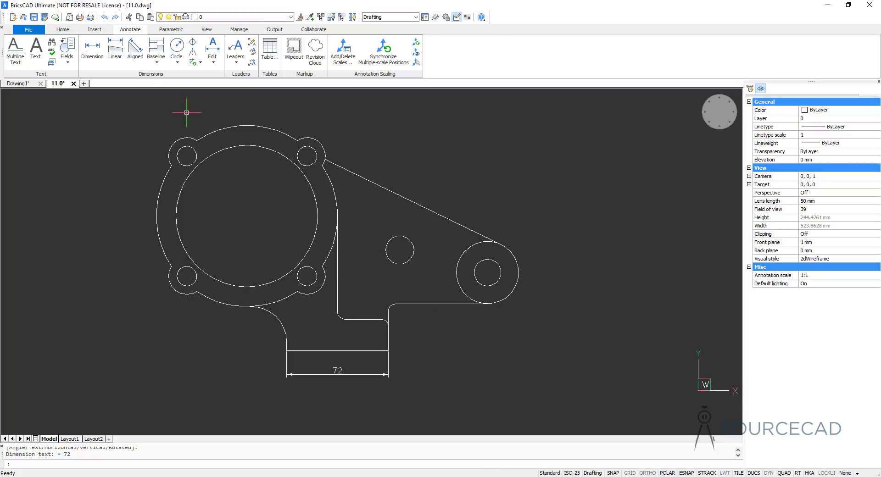
Step: Add an aligned dimension along the long sloping line between its two end points, placed above the line
click(134, 56)
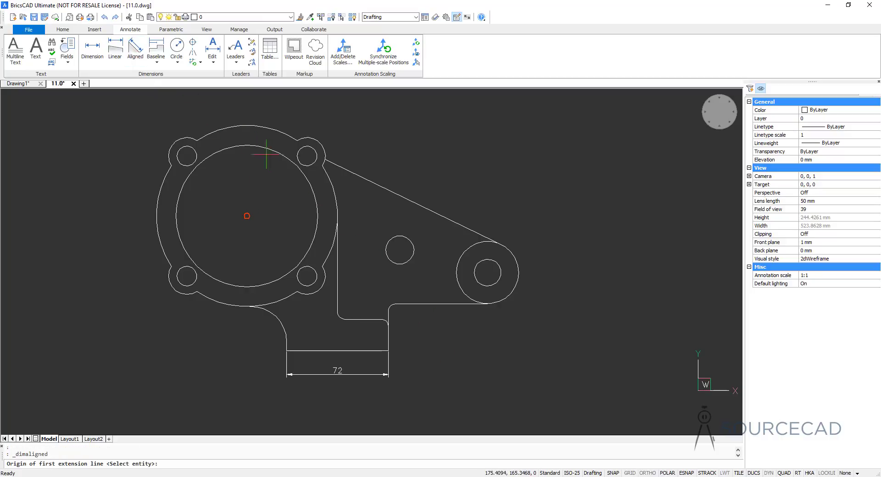
click(323, 163)
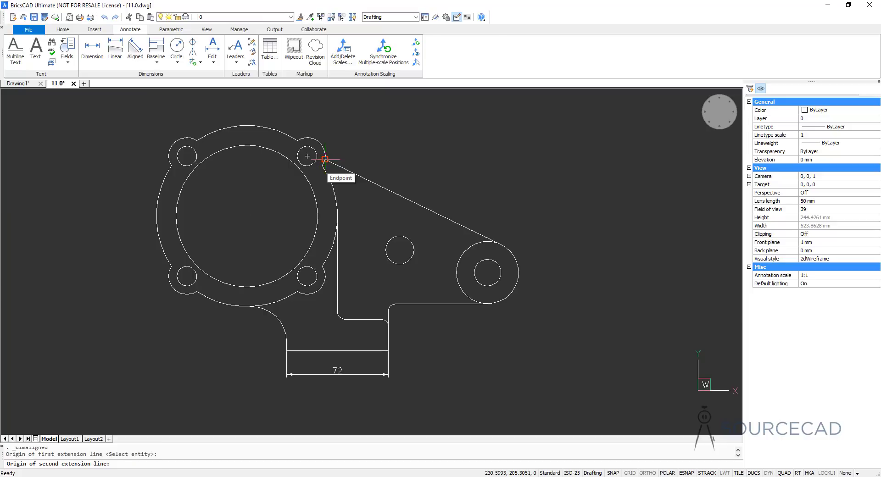
click(499, 241)
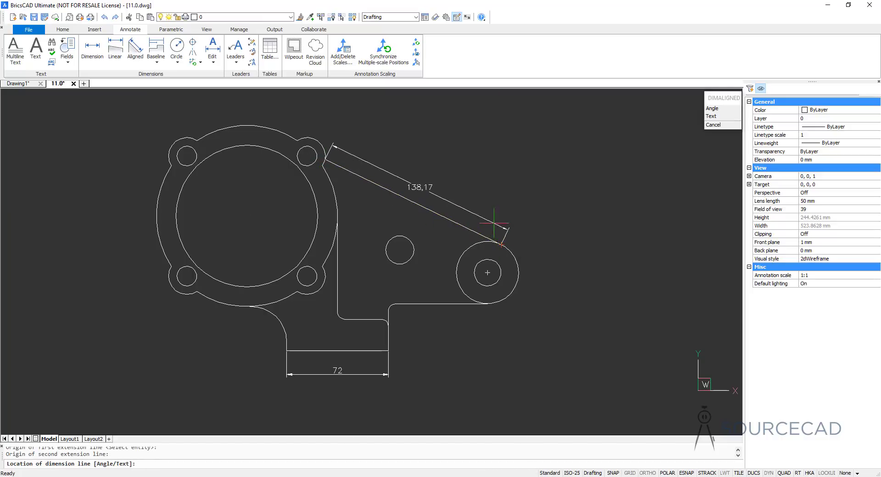
click(491, 200)
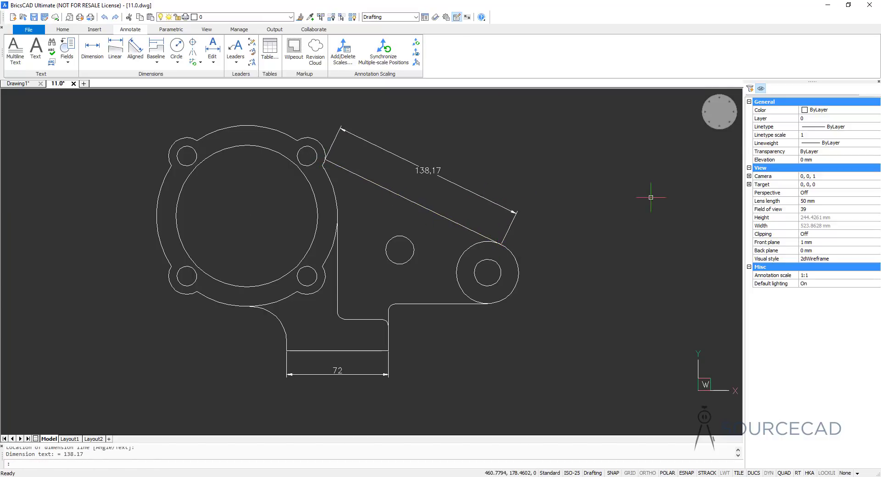
Step: Delete both the linear dimension below the base and the aligned dimension above the sloping line
mouse_move(458, 208)
click(156, 62)
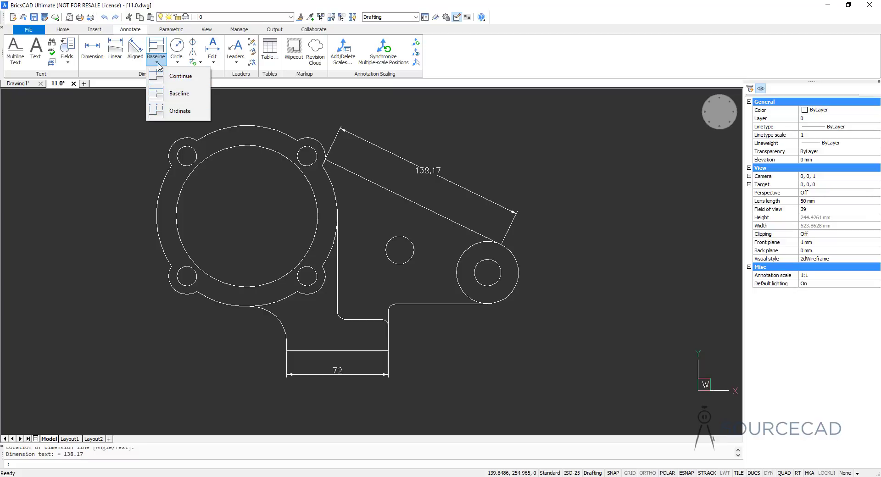
click(390, 151)
click(333, 368)
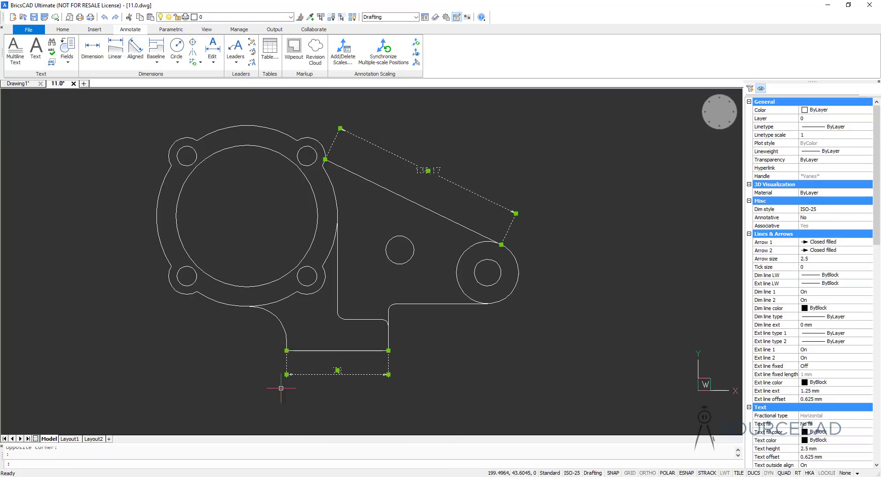
key(Delete)
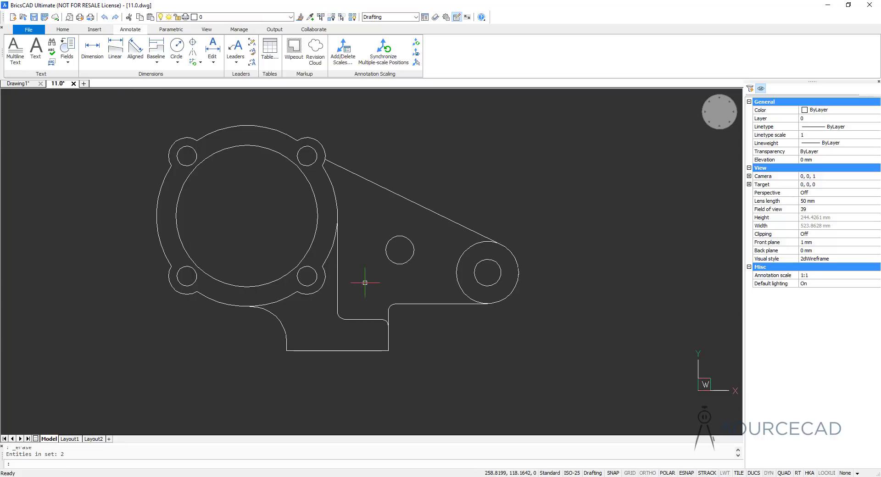
Step: Move the whole part to 0,0, using the point where the flange's left quadrant aligns with the extended bottom edge as base point
click(112, 109)
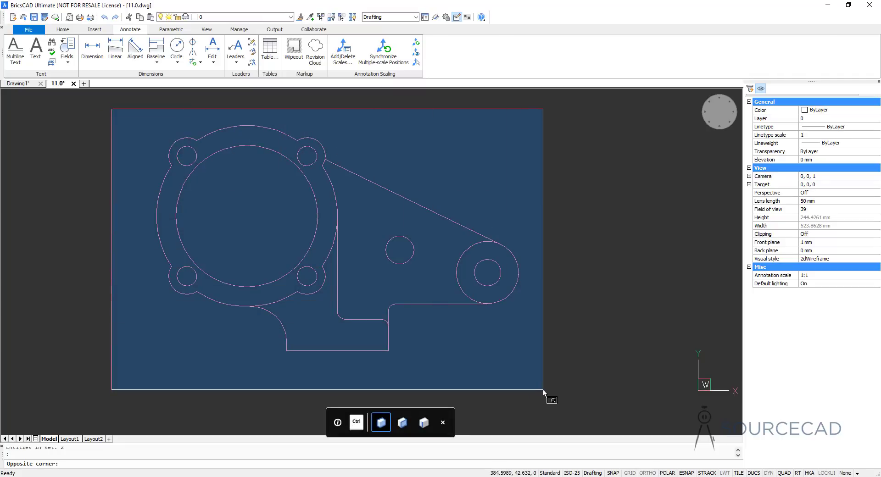
click(543, 389)
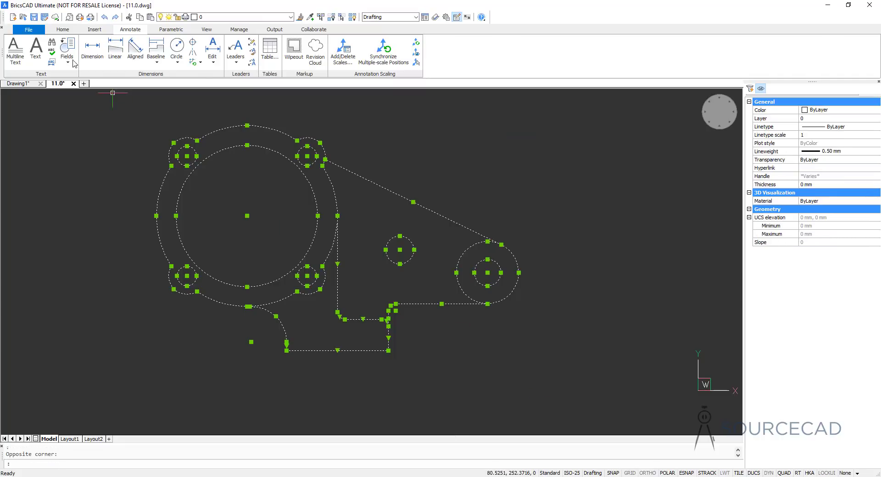
click(63, 29)
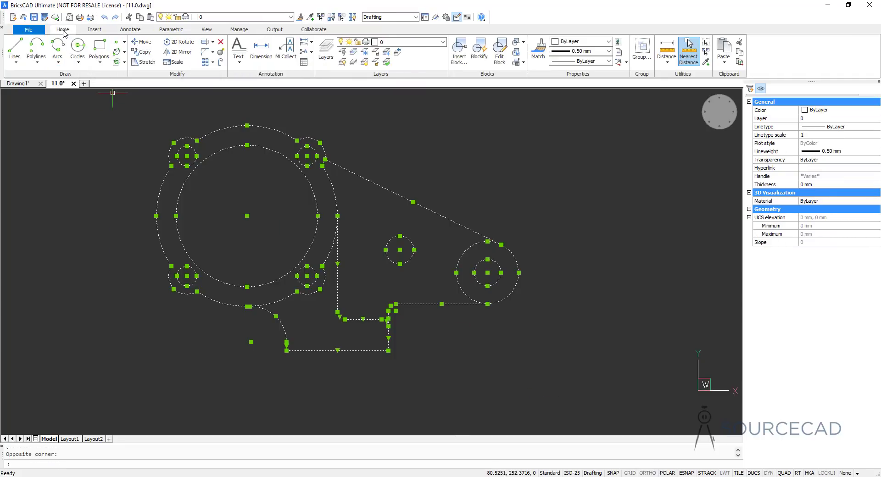
click(142, 42)
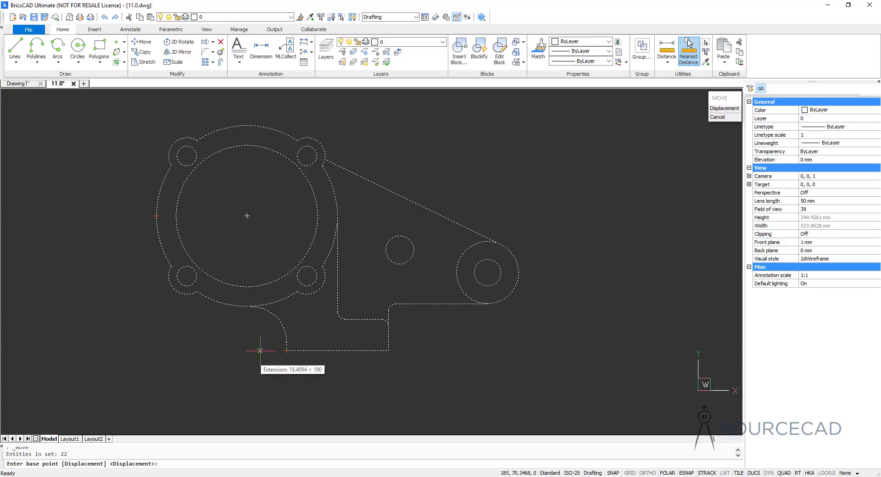
click(156, 351)
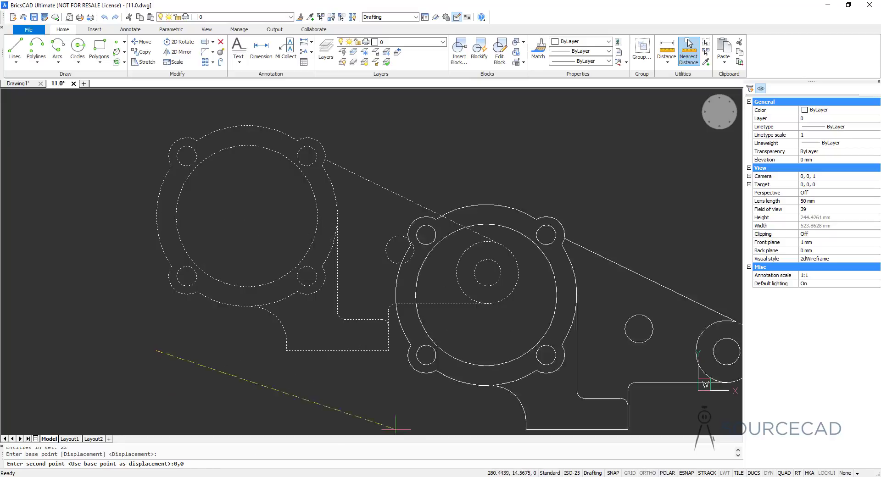
click(768, 473)
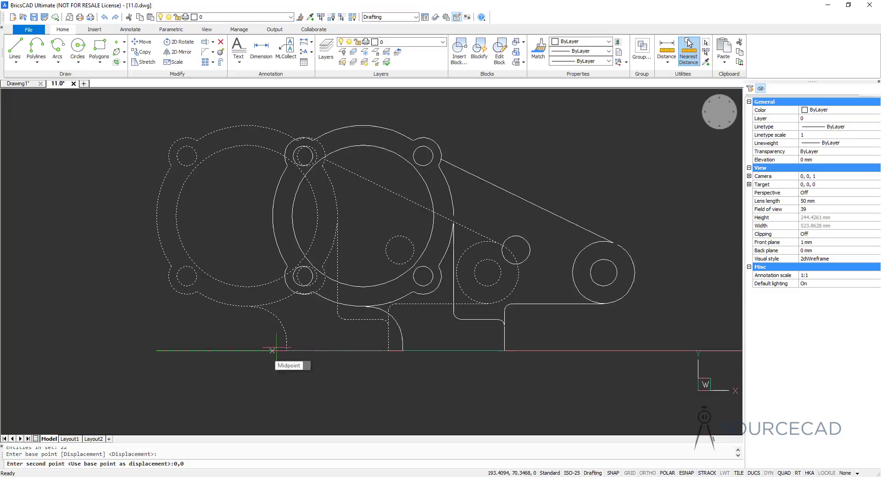
key(Return)
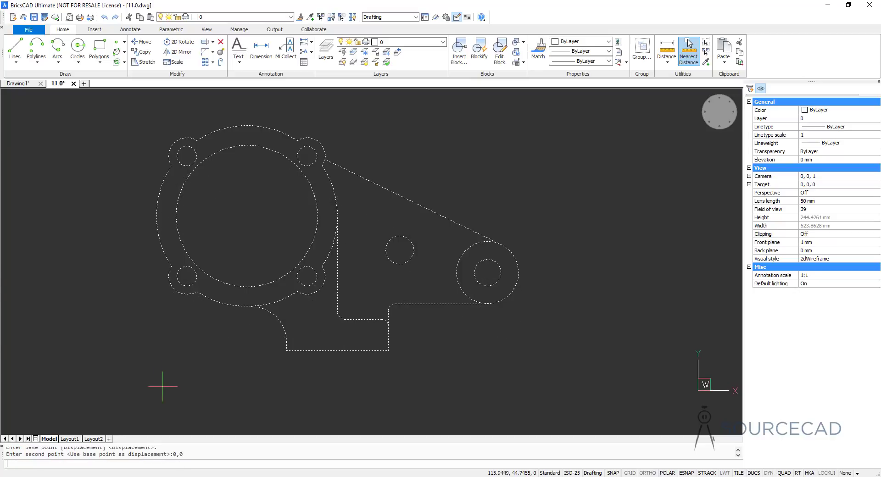
Step: Draw connected lines from the flange's left quadrant straight down to the origin, ending at the lower-left corner of the base
scroll(378, 242, down, 4)
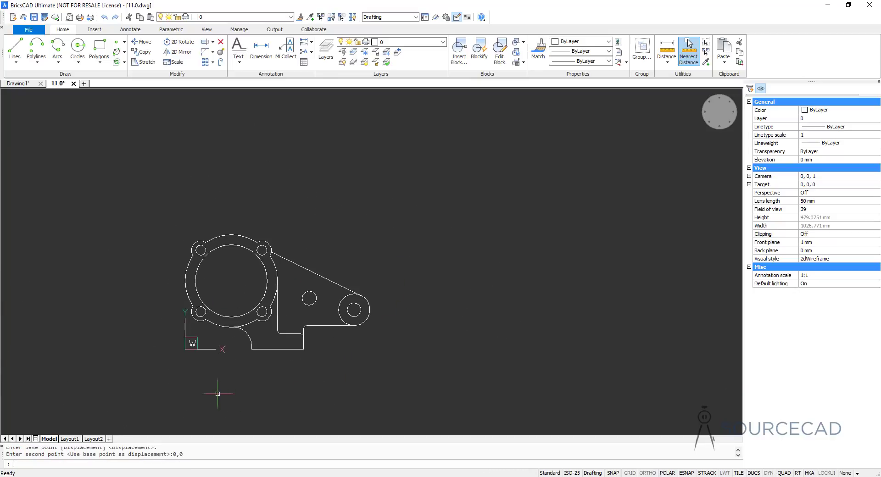
scroll(189, 367, up, 2)
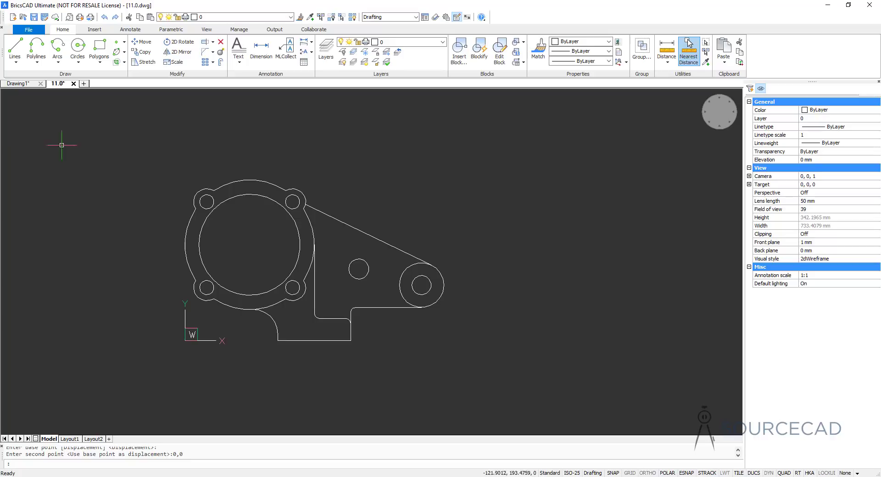
click(16, 47)
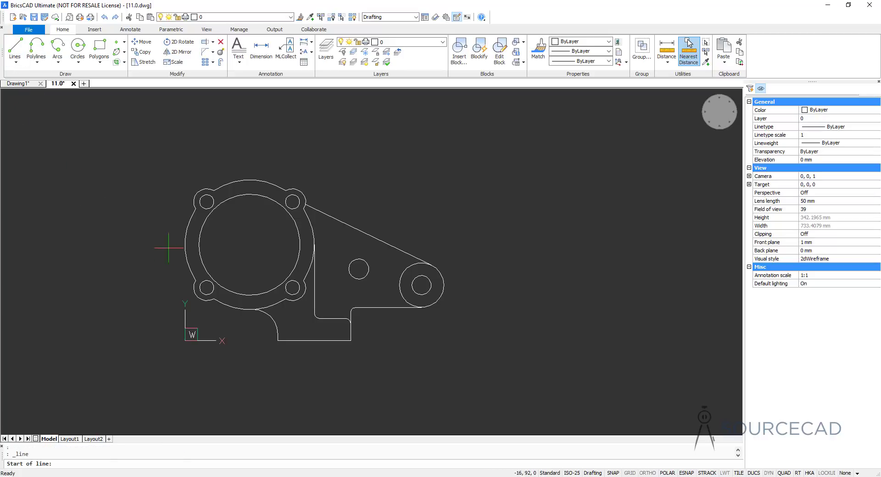
click(185, 244)
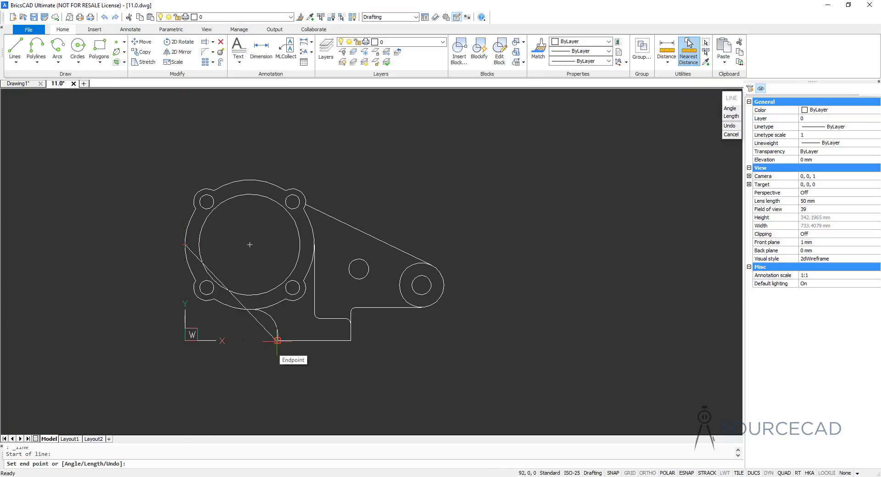
click(185, 340)
click(278, 340)
key(Escape)
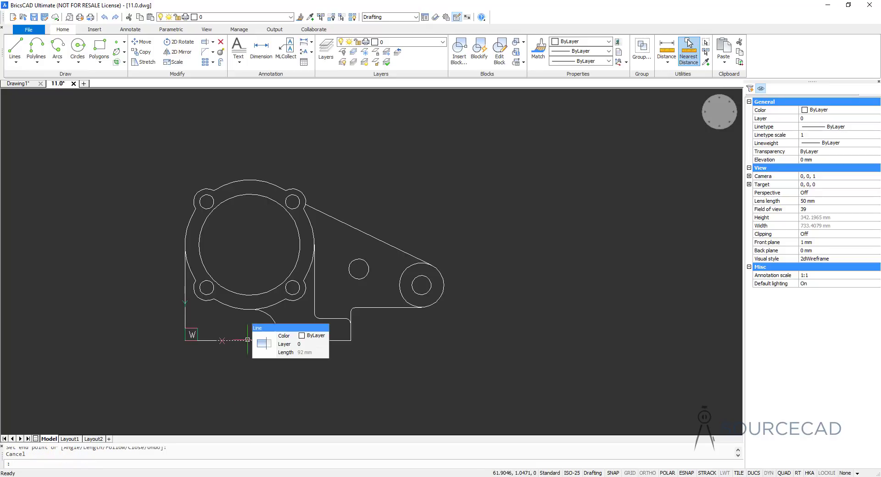
Step: Set the horizontal and vertical lines meeting at the origin to linetype ACAD_ISO02W100 with a linetype scale of 0.5
click(247, 340)
click(186, 293)
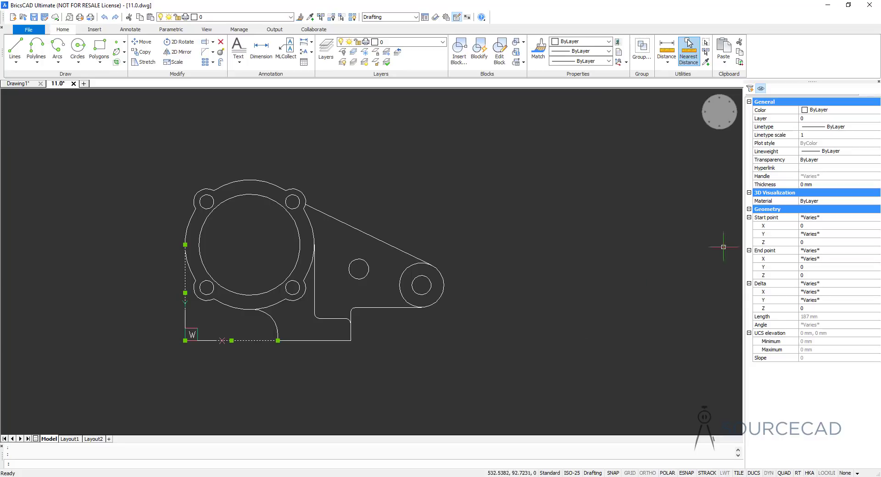
click(846, 129)
click(875, 127)
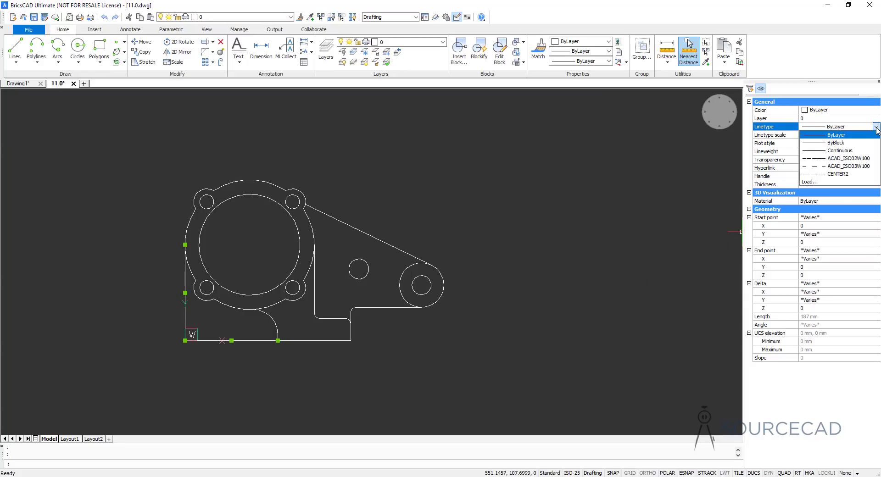
click(842, 158)
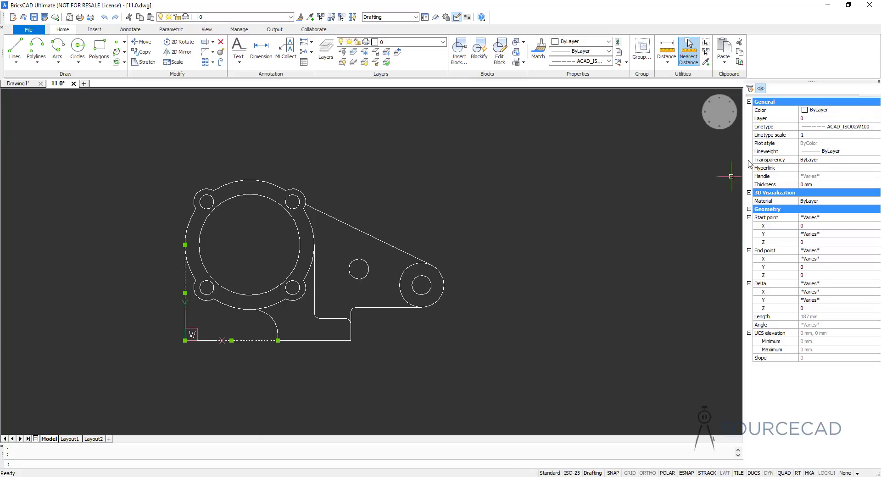
click(811, 136)
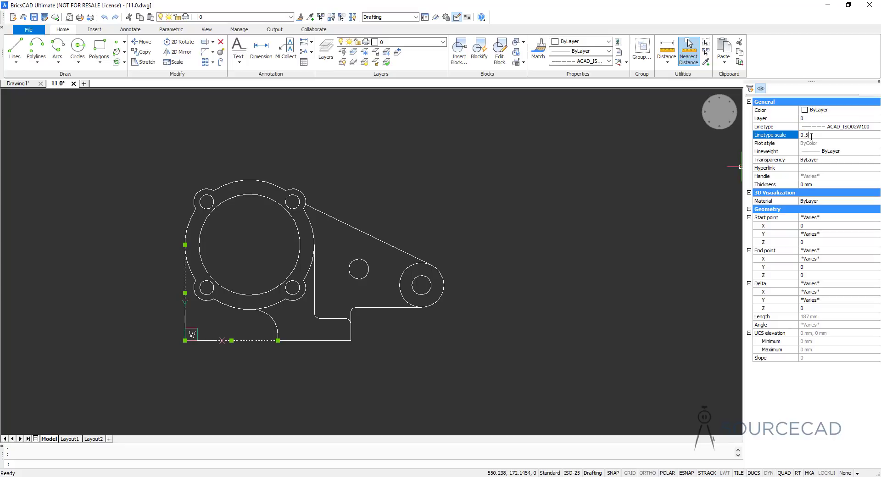
key(Tab)
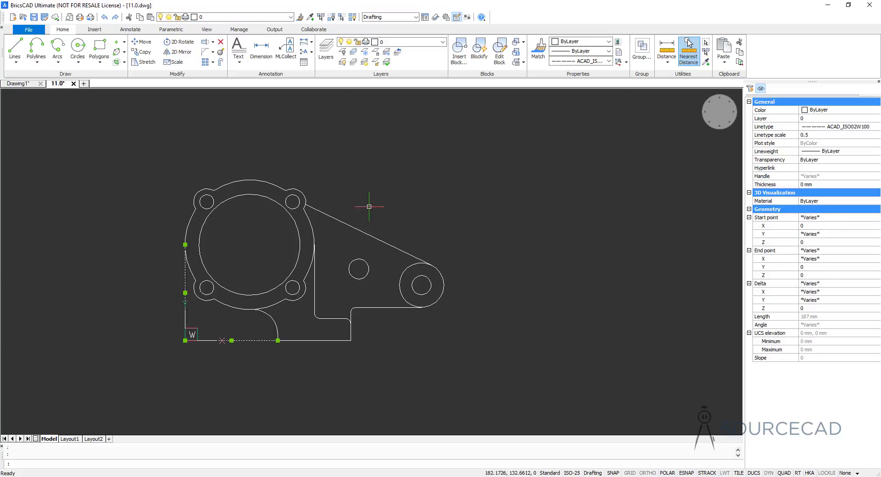
key(Escape)
Step: Add a linear dimension from the origin to the base's lower-left corner, placed below the part
scroll(189, 292, up, 2)
scroll(189, 291, up, 1)
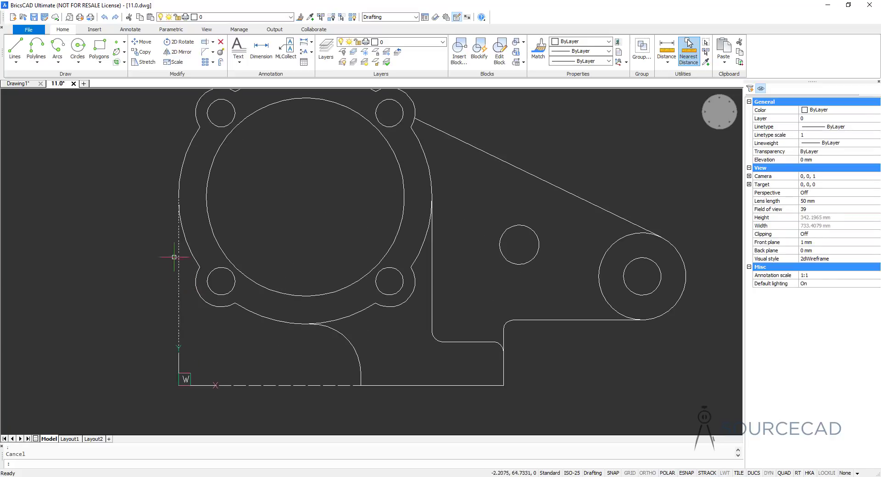
scroll(312, 352, down, 1)
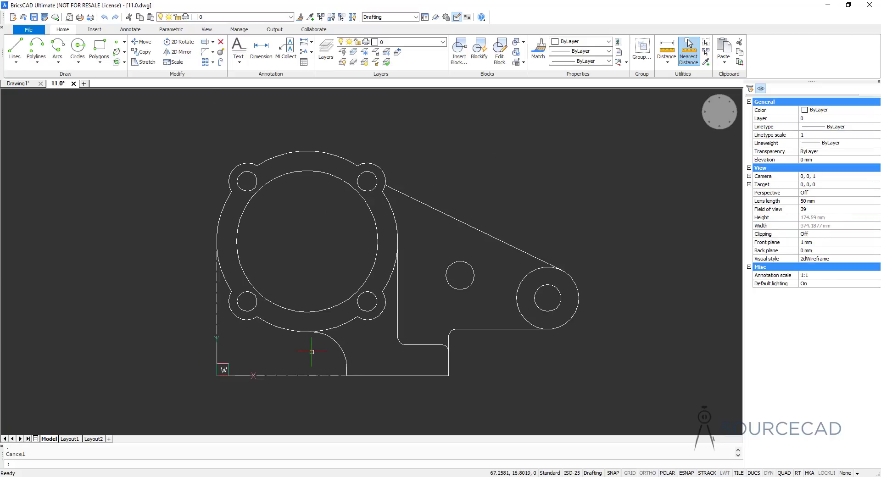
mouse_move(311, 351)
middle_down()
mouse_move(295, 345)
mouse_move(283, 321)
middle_up()
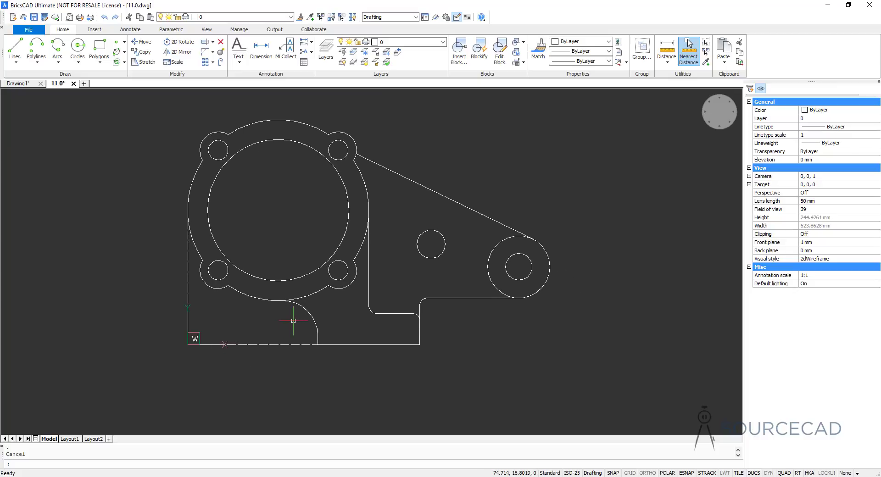
click(130, 30)
click(115, 48)
click(188, 344)
click(317, 345)
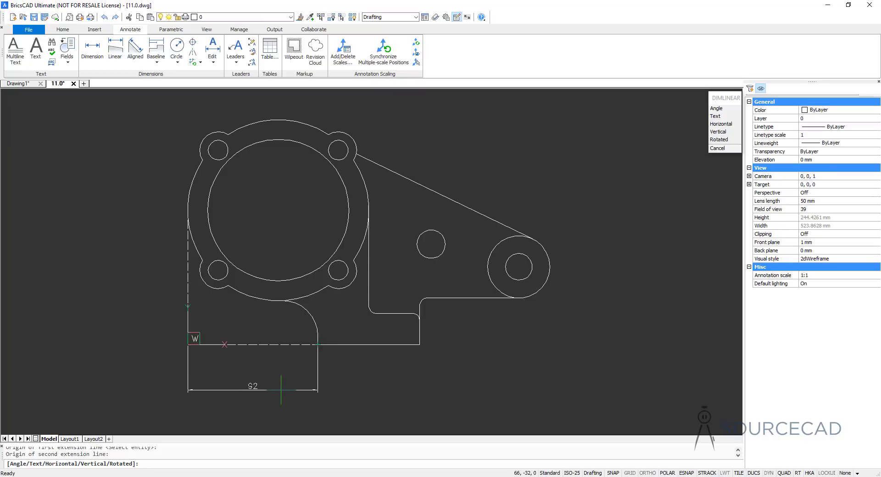
click(279, 392)
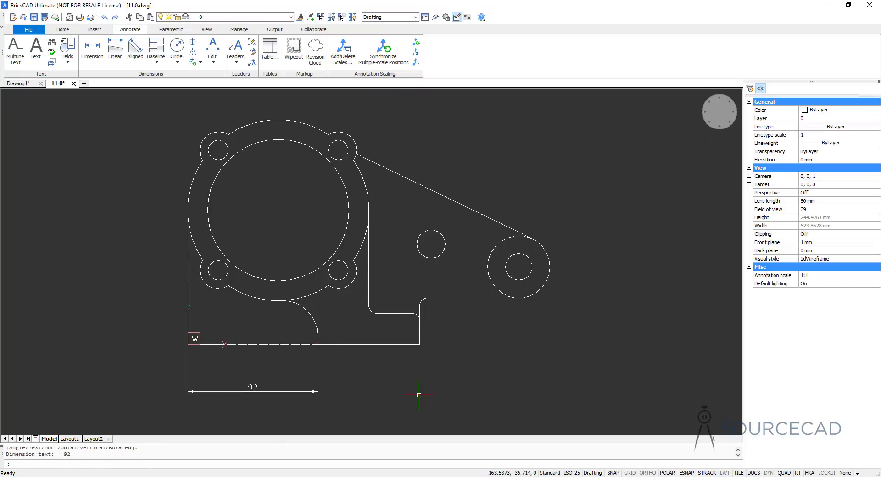
Step: Continue the linear dimension in a chain to the base's lower-right corner, the arm circle's center and the arm's right quadrant
click(159, 62)
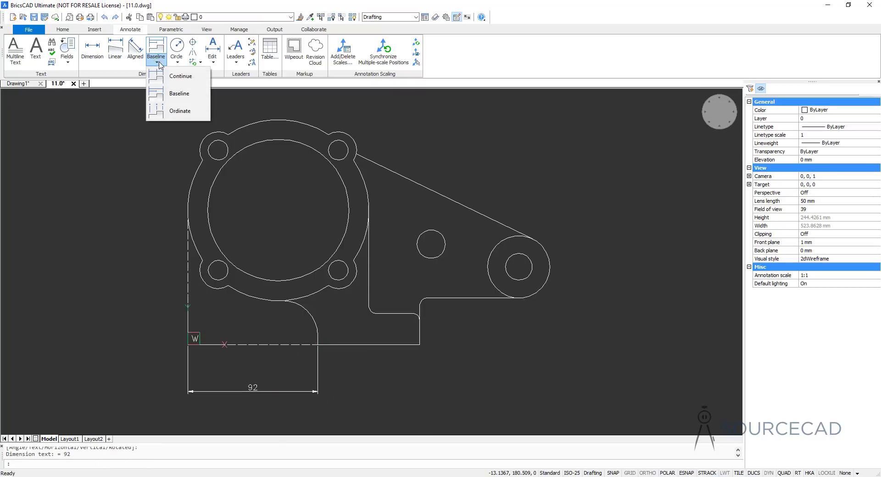
click(183, 78)
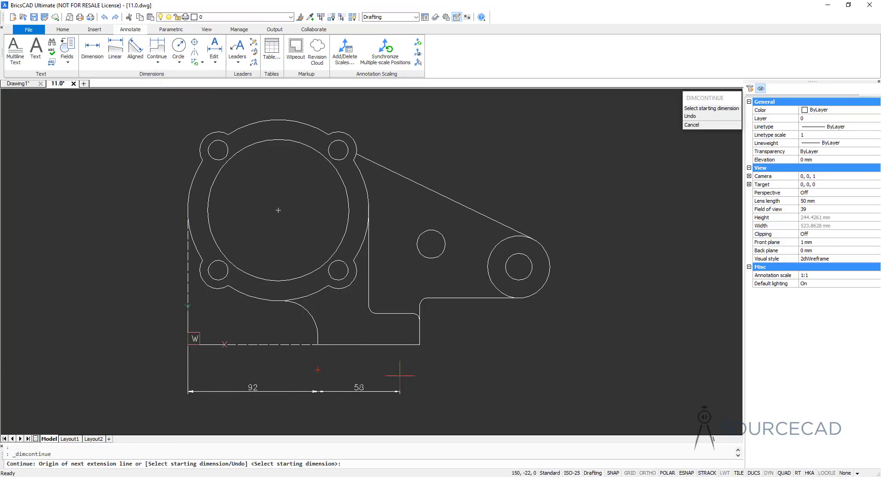
click(315, 391)
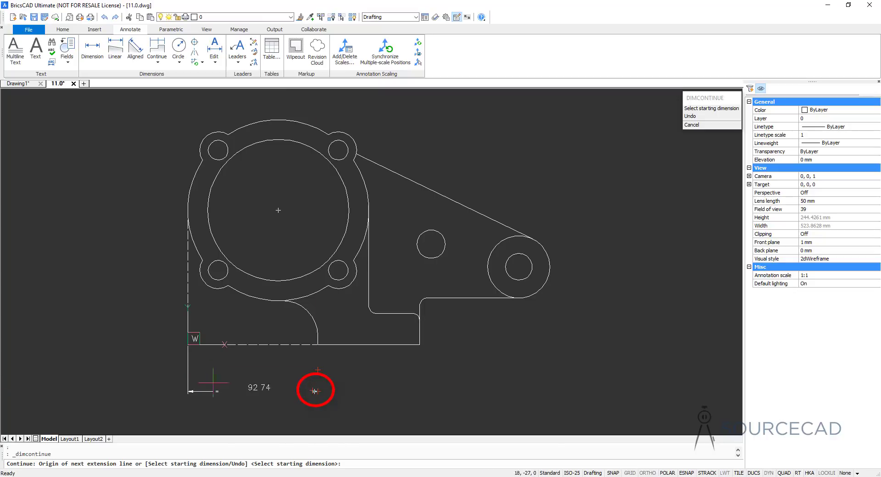
click(419, 354)
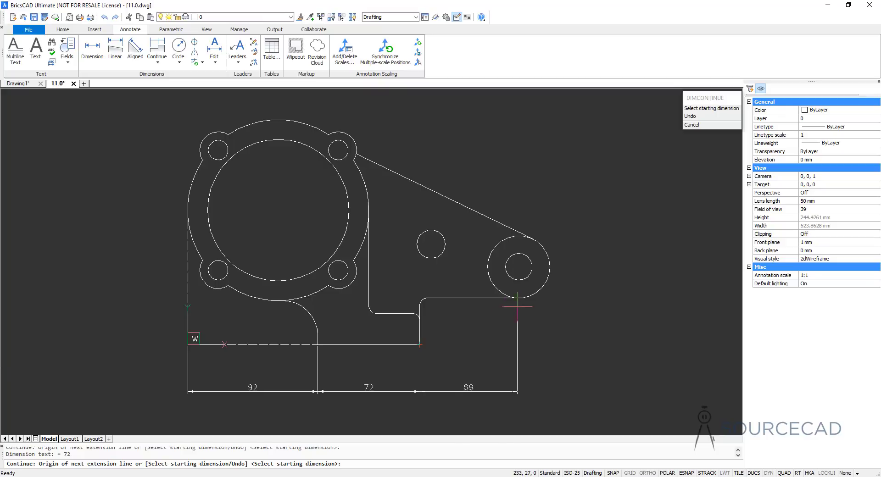
click(519, 266)
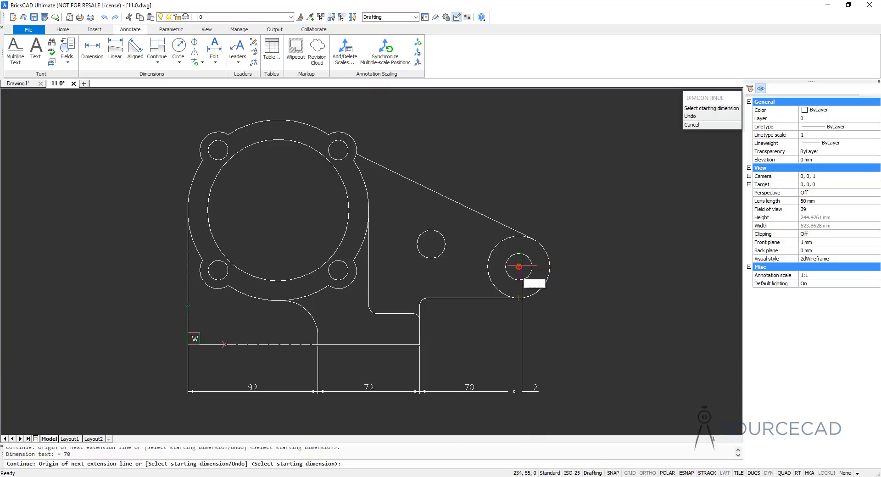
click(550, 267)
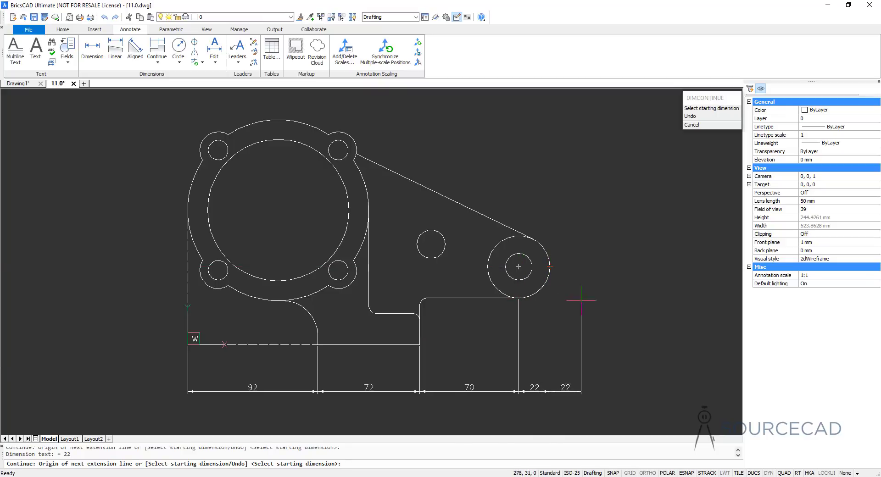
Step: End the Continue command and delete the four chained dimensions below the part
key(Escape)
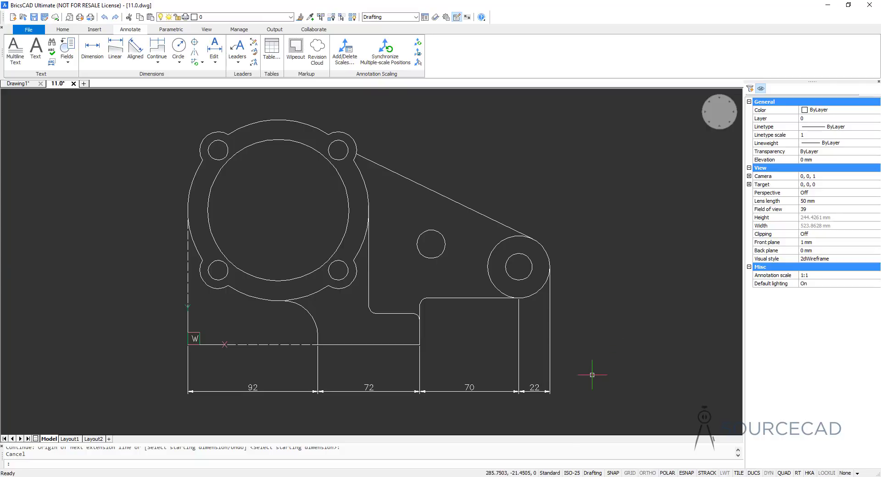
middle_drag(592, 374, 580, 350)
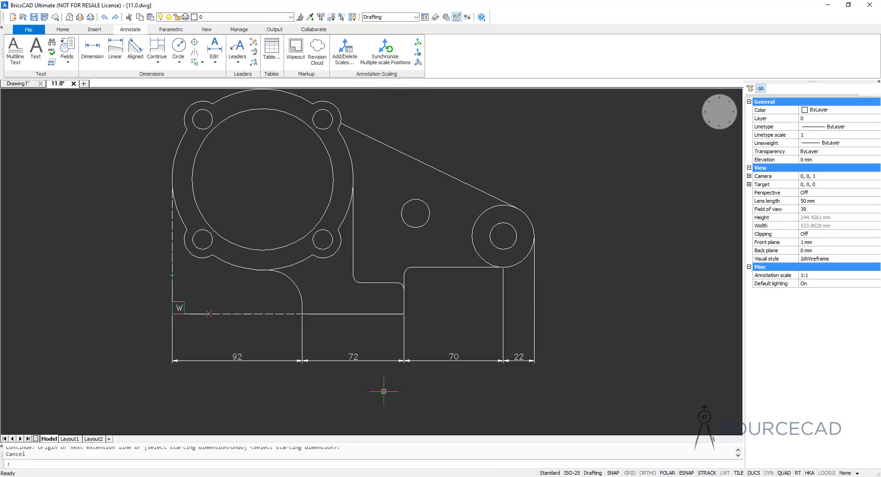
click(544, 384)
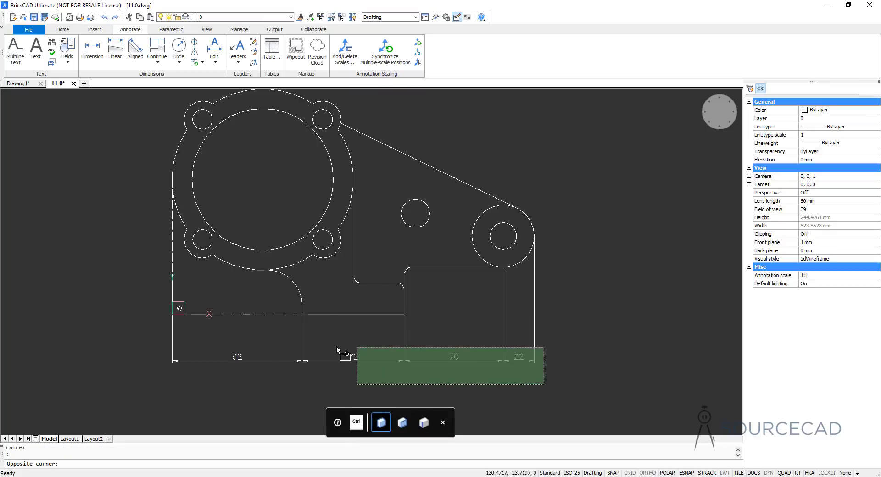
click(254, 343)
key(Delete)
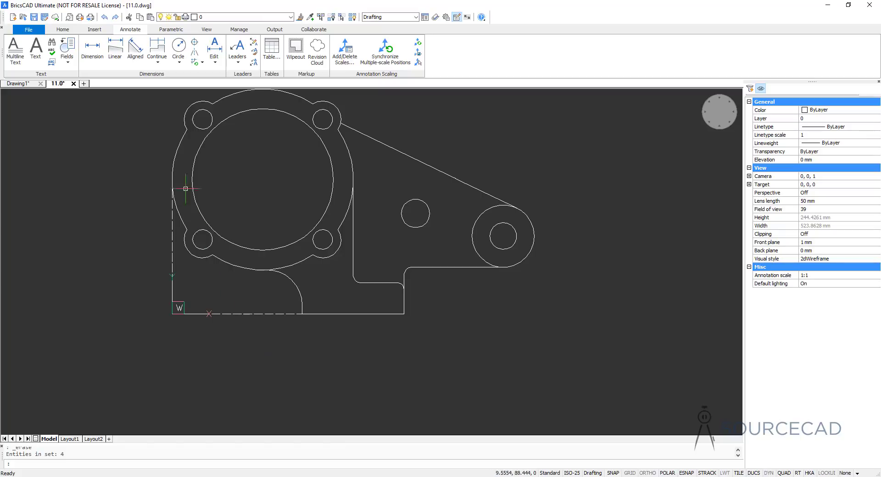
Step: Add a linear dimension from the origin to the base's lower-left corner, placed below the part
click(116, 51)
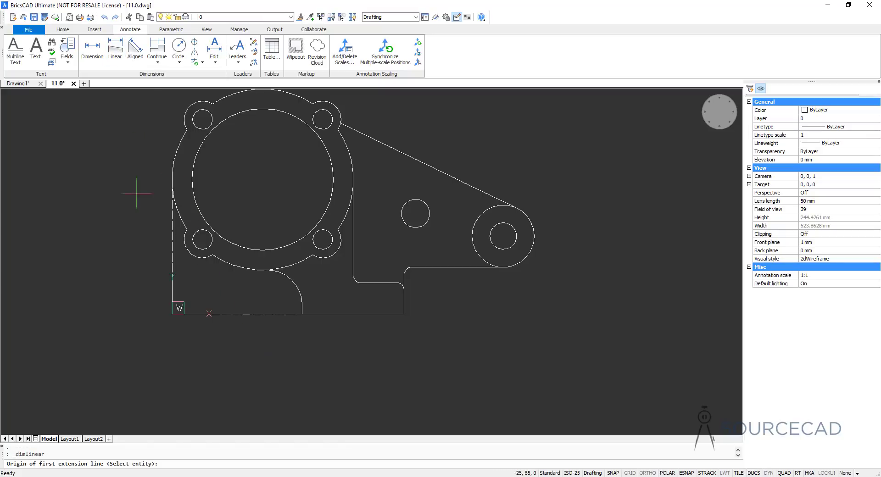
click(172, 313)
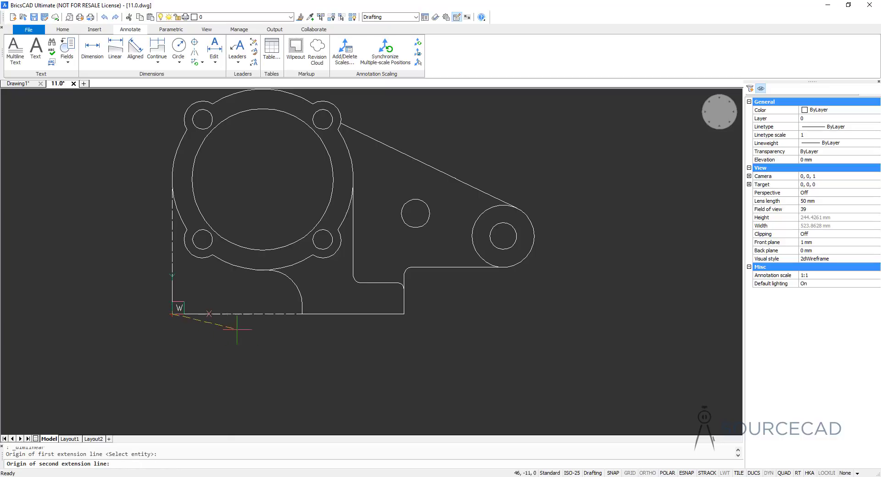
click(301, 314)
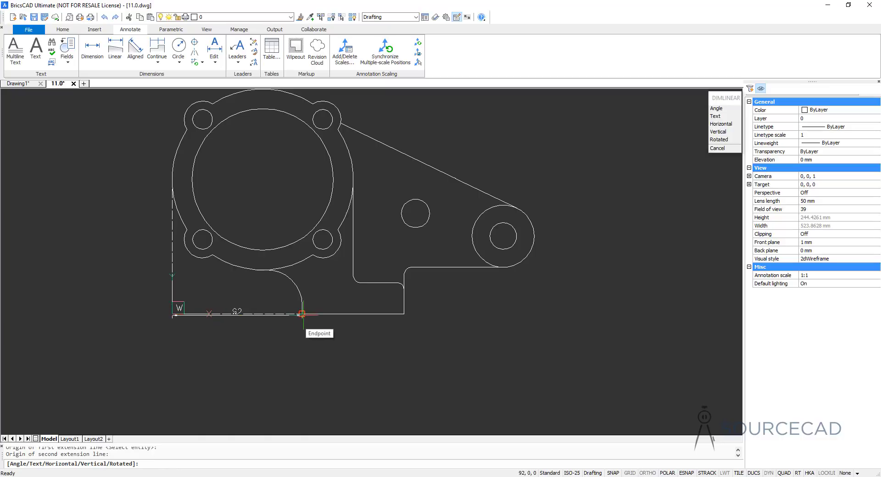
click(229, 357)
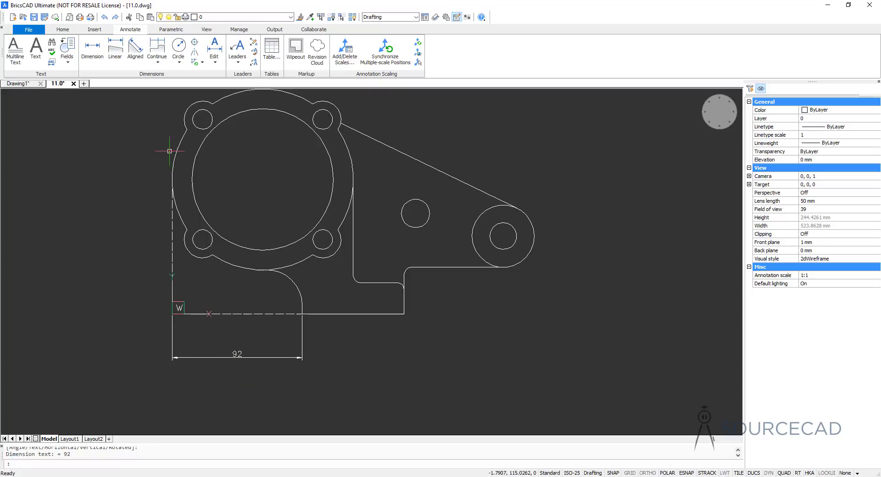
Step: Add Baseline dimensions from the origin to the base's lower-right corner, the arm circle's center and the arm's right quadrant
click(158, 64)
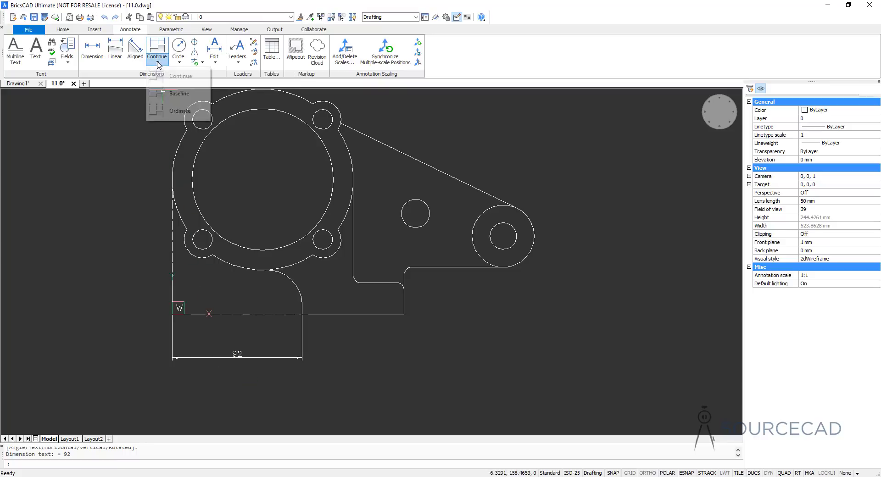
click(174, 94)
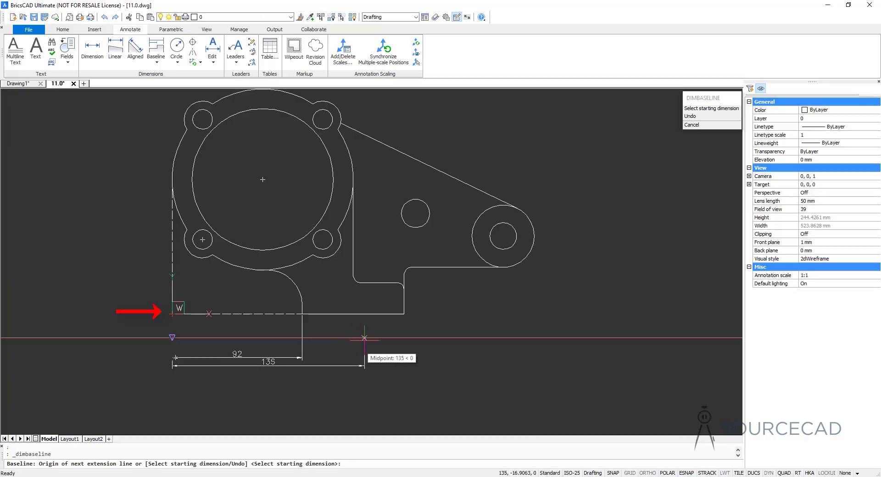
click(403, 313)
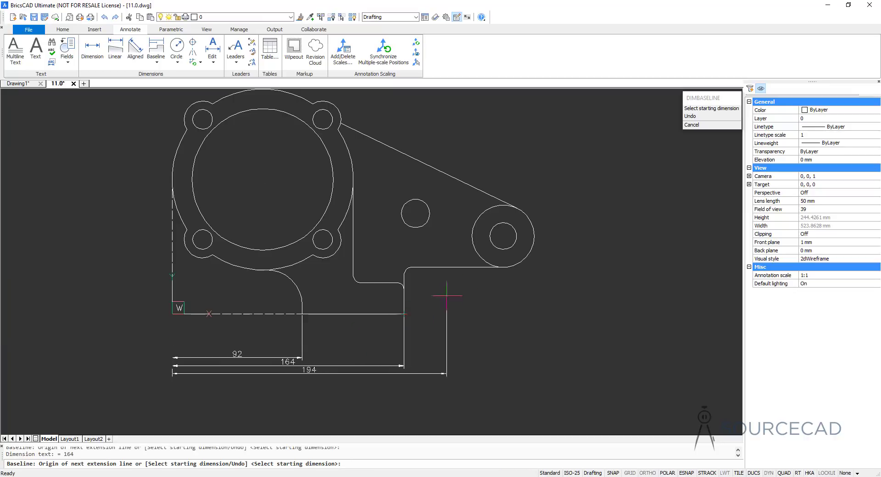
click(503, 236)
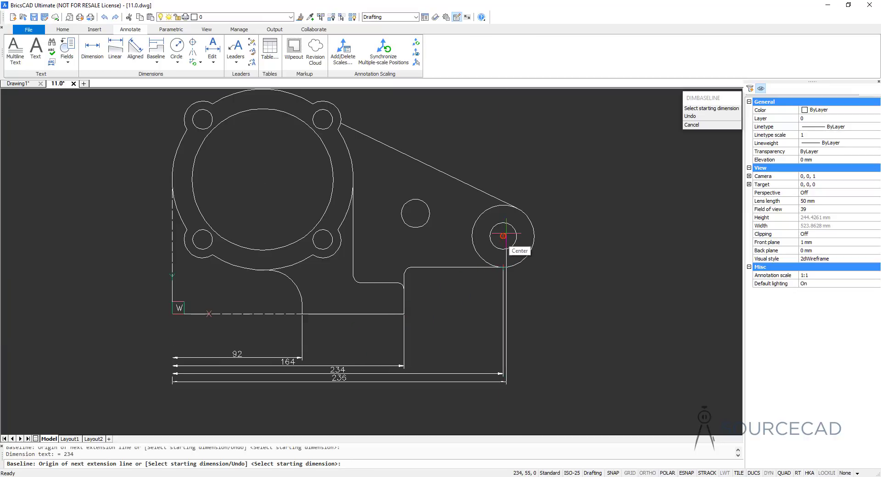
click(534, 236)
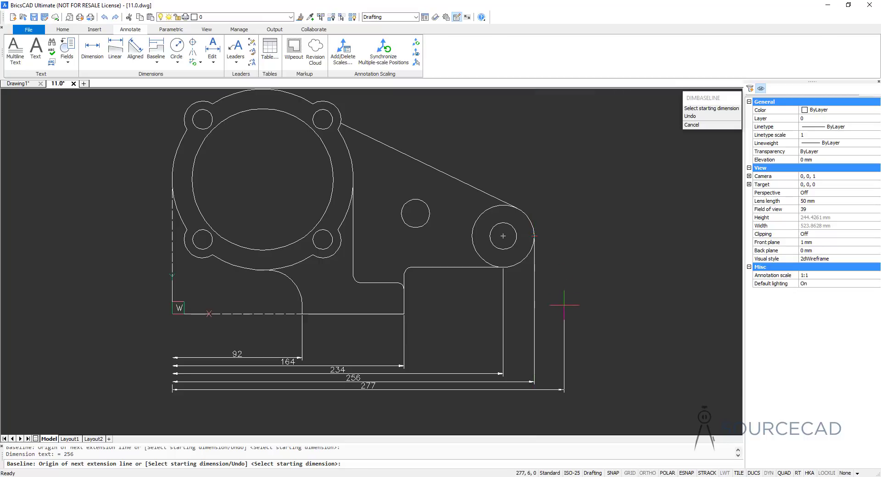
key(Escape)
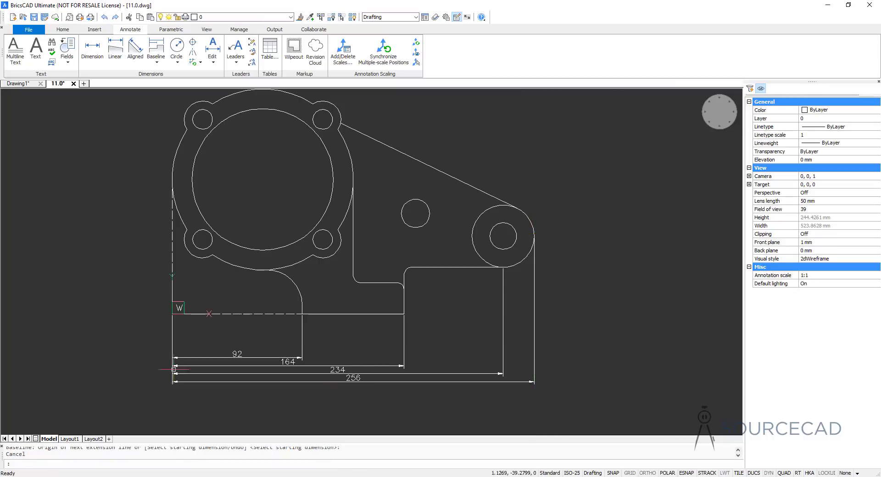
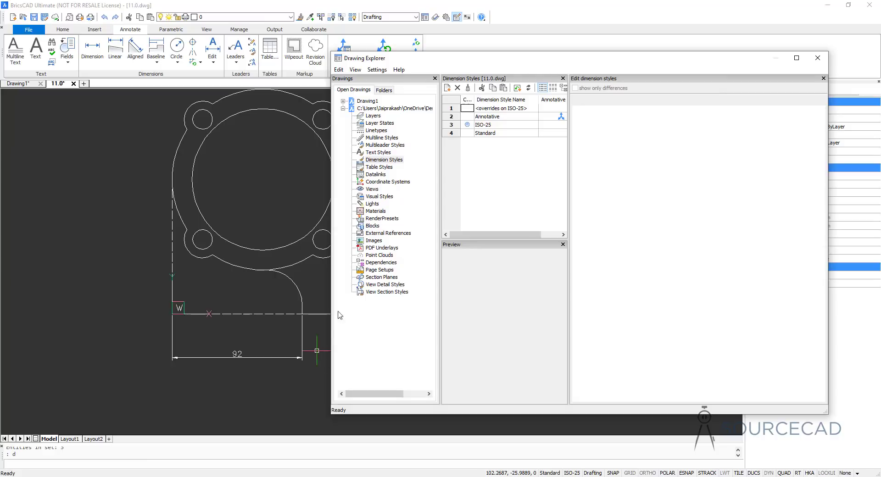
Step: Set the baseline spacing of the ISO-25 dimension style to 6 mm and close the Drawing Explorer
drag(401, 62, 373, 63)
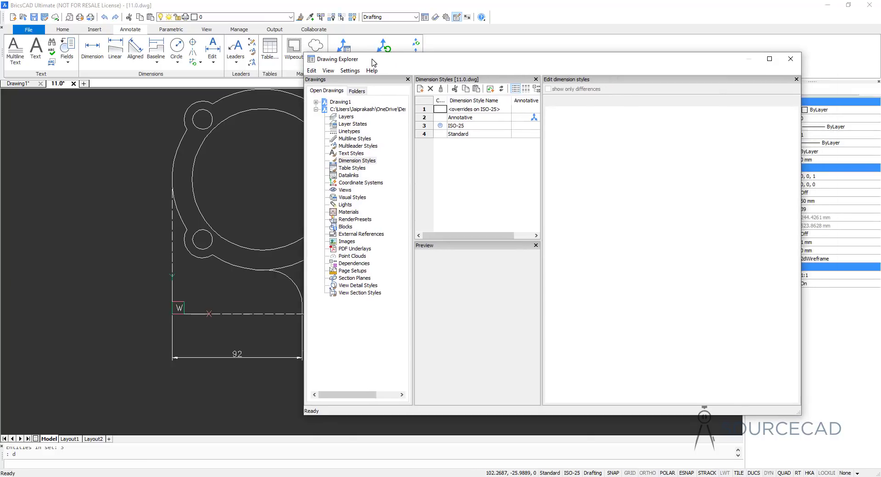
click(347, 161)
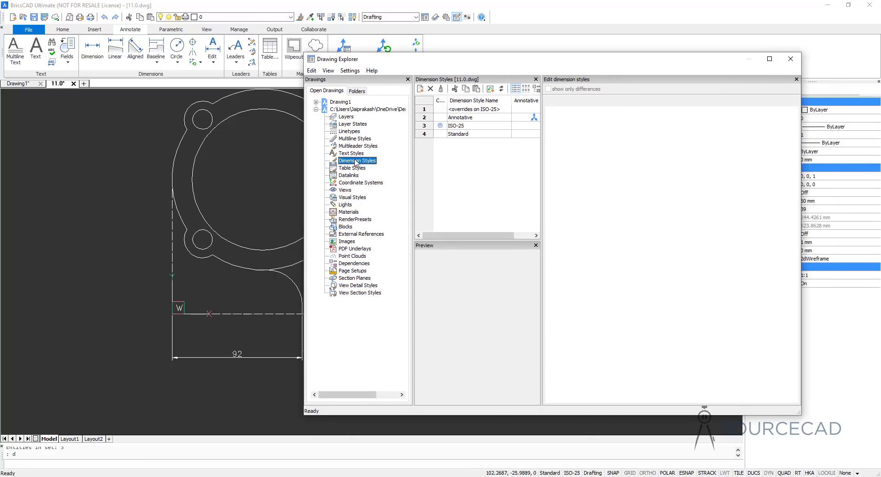
click(471, 128)
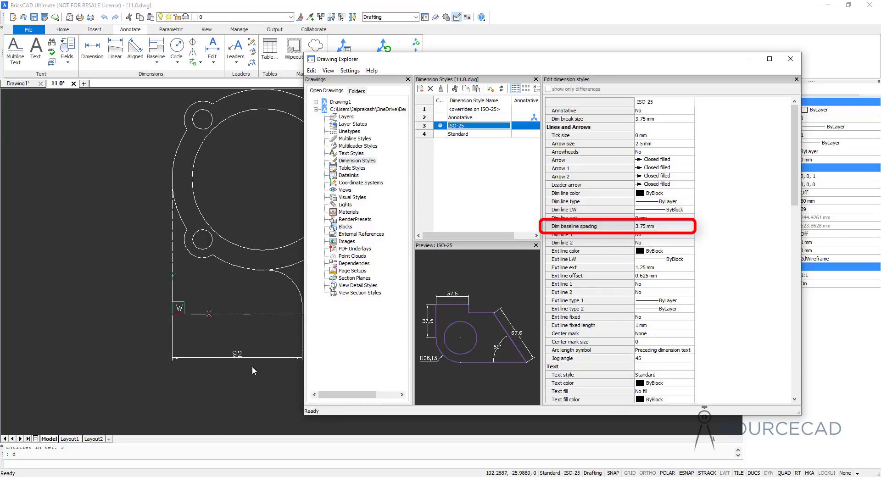
click(654, 227)
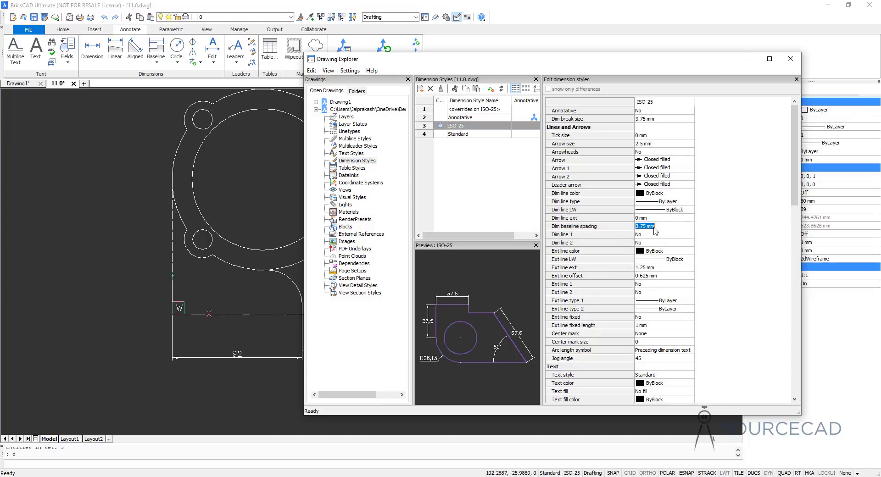
text(6)
key(Return)
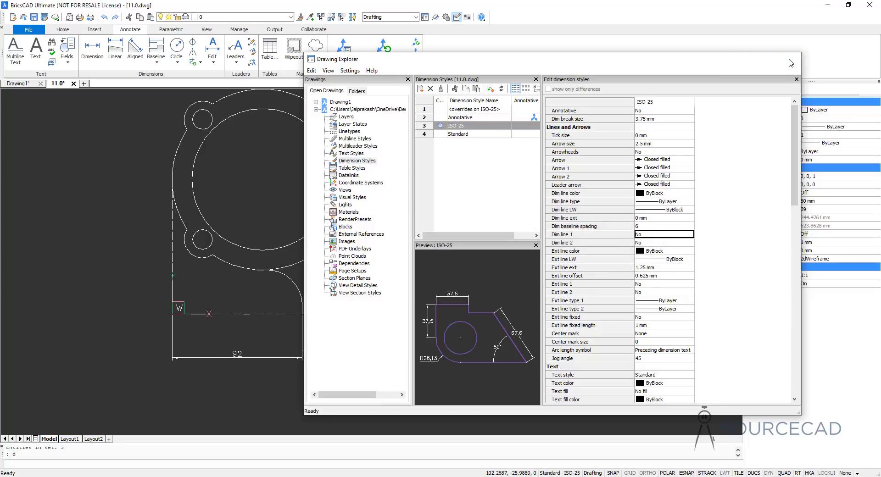
click(790, 59)
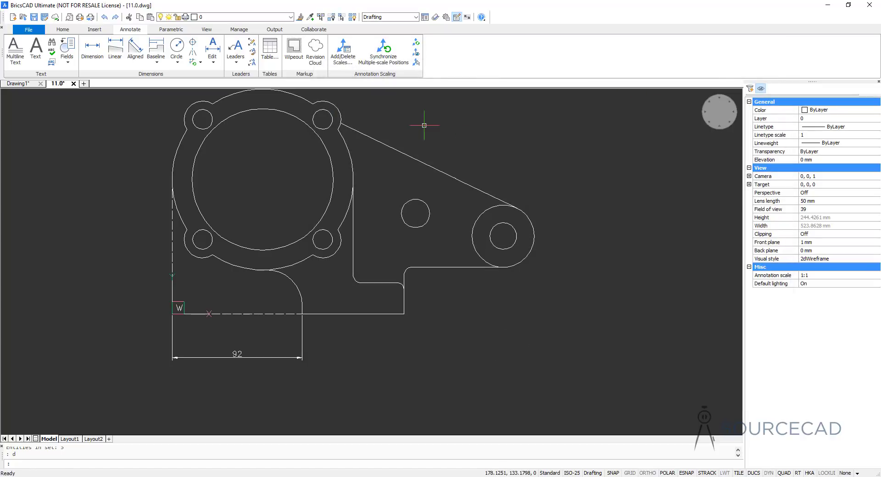
Step: Add Baseline dimensions from the linear dimension's origin side to the base's lower-right corner, the arm circle's bottom and its right quadrant
click(156, 61)
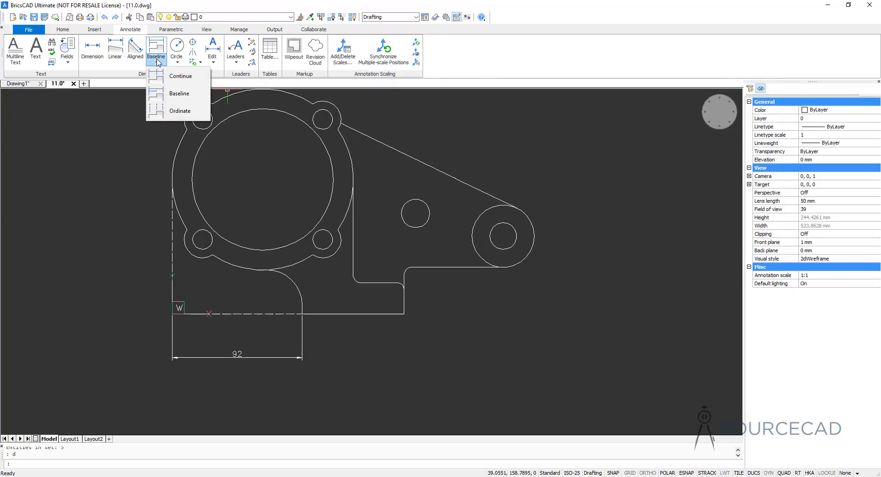
click(170, 93)
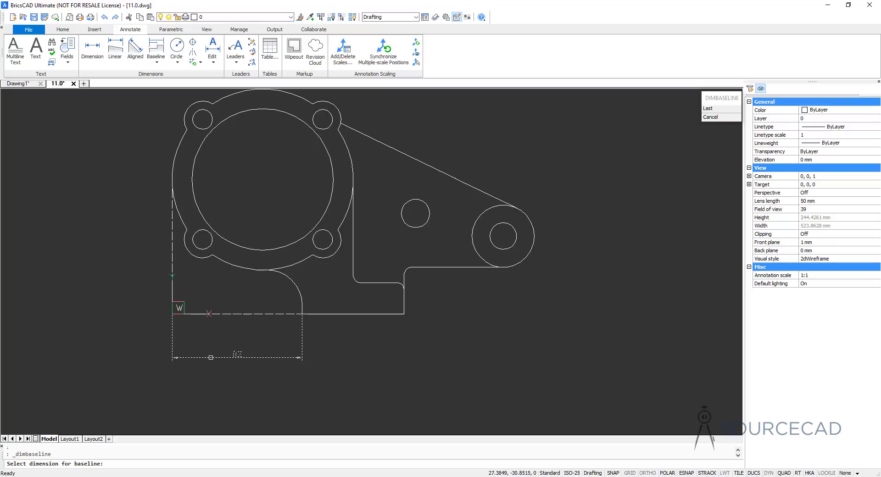
click(172, 341)
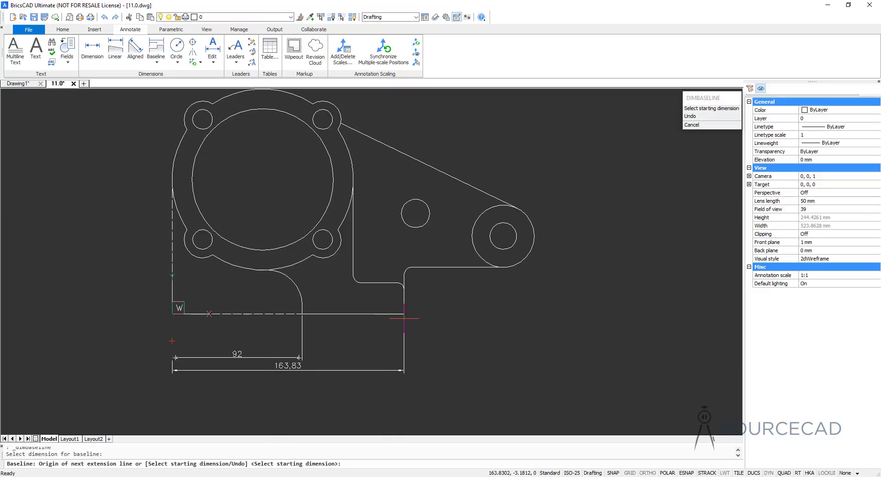
click(403, 314)
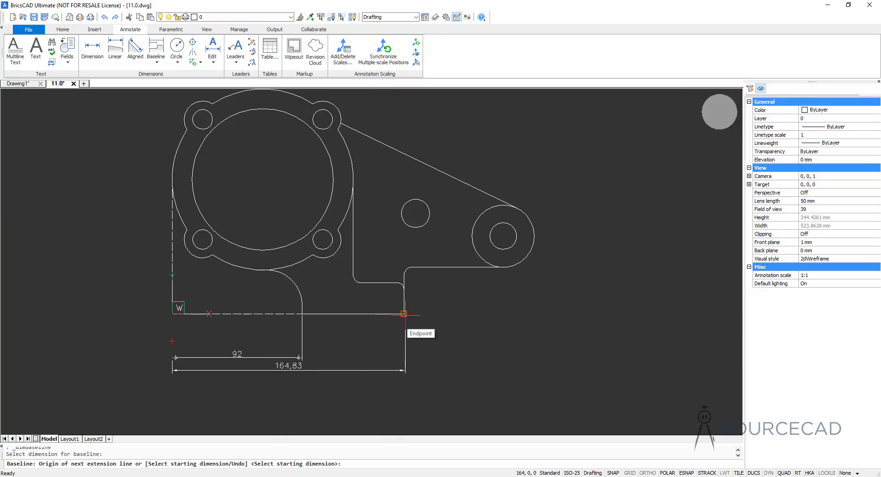
click(503, 266)
click(534, 237)
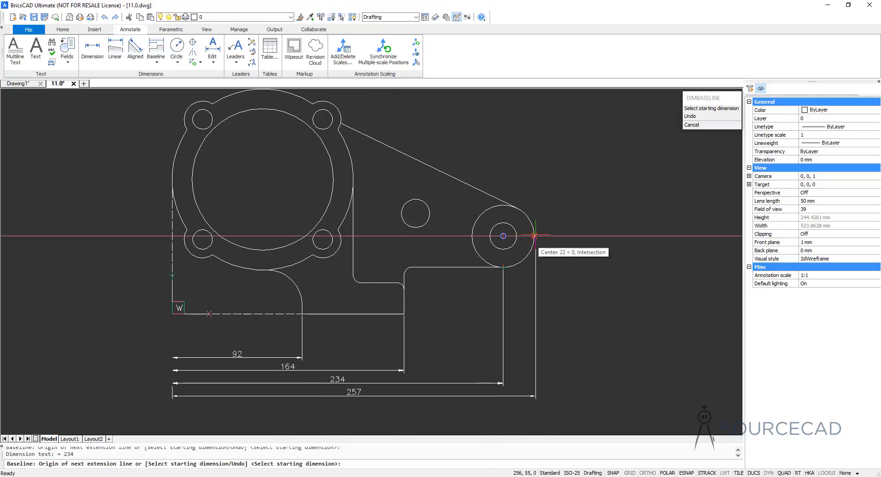
key(Return)
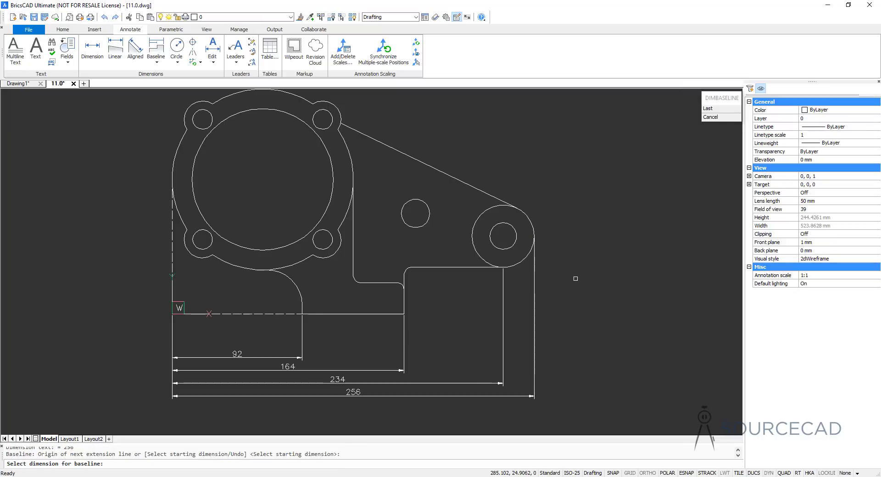
key(Escape)
Step: Delete the linear dimension and the three baseline dimensions below the part
click(369, 382)
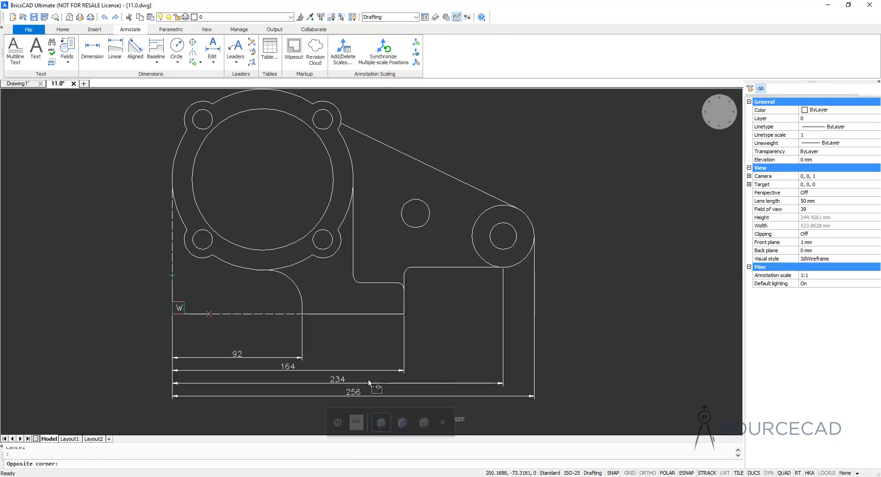
click(263, 343)
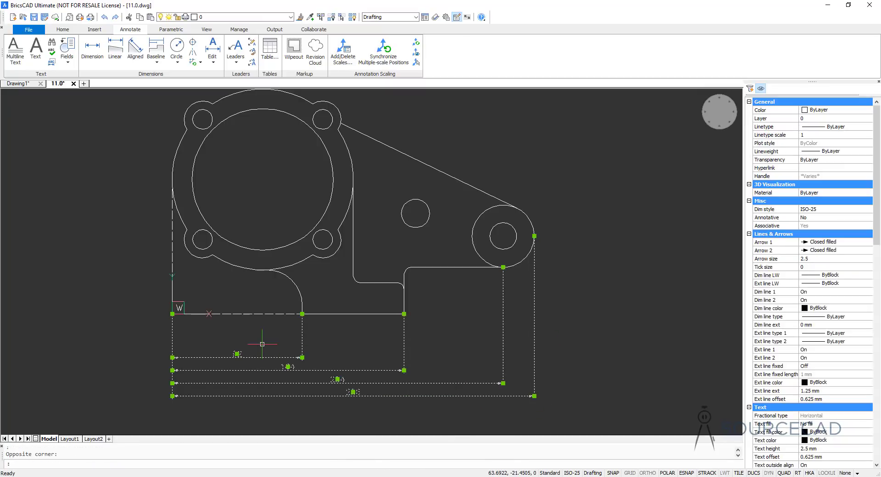
key(Delete)
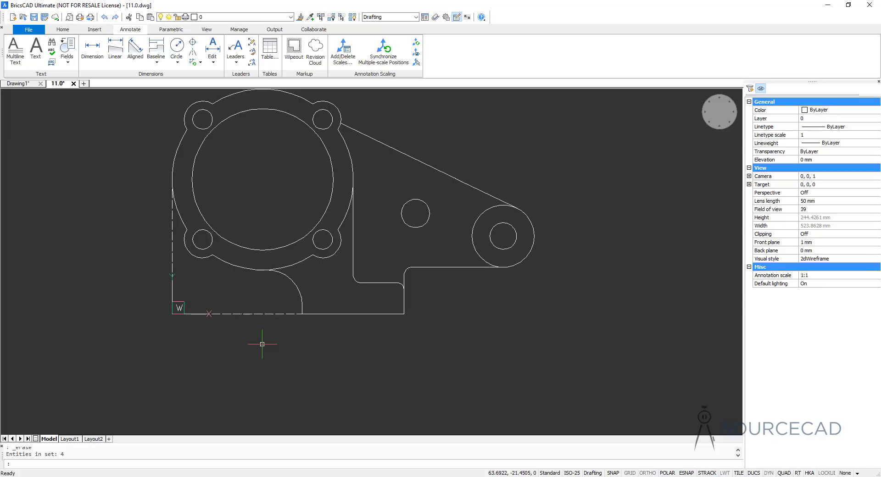
Step: Add a vertical ordinate dimension at the origin, with its jogged leader ending outside the part to the upper left
click(157, 64)
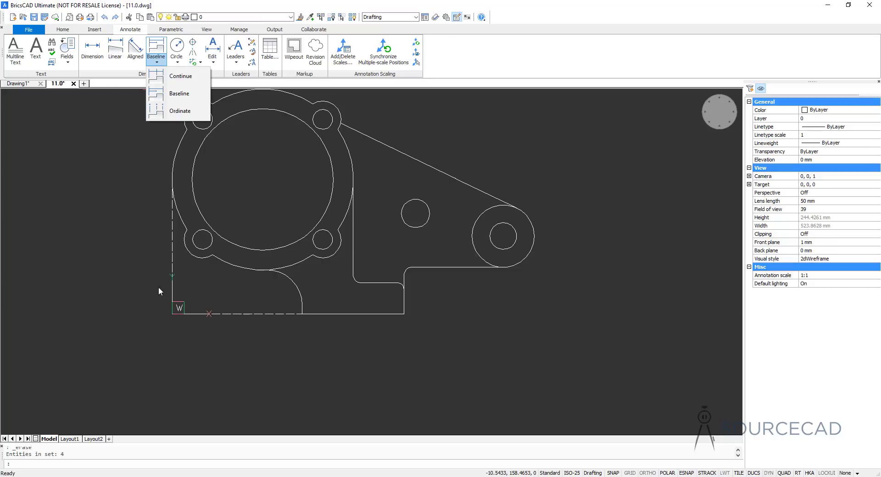
click(168, 111)
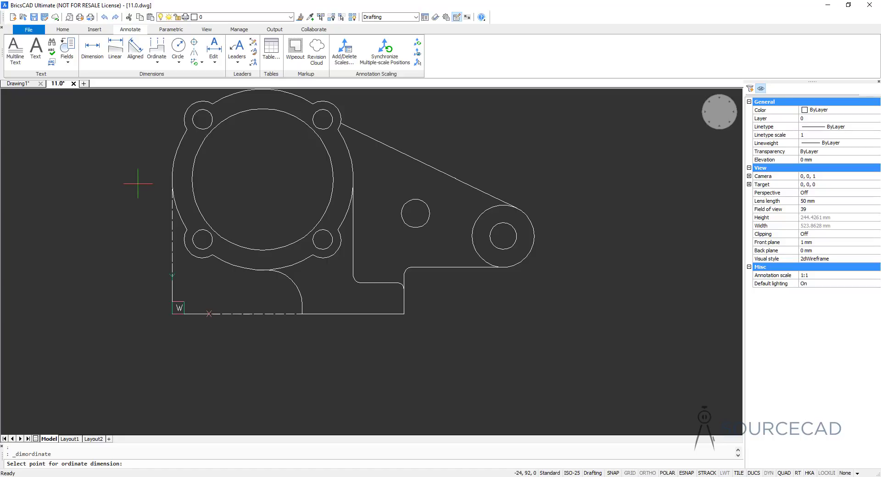
middle_drag(148, 195, 252, 241)
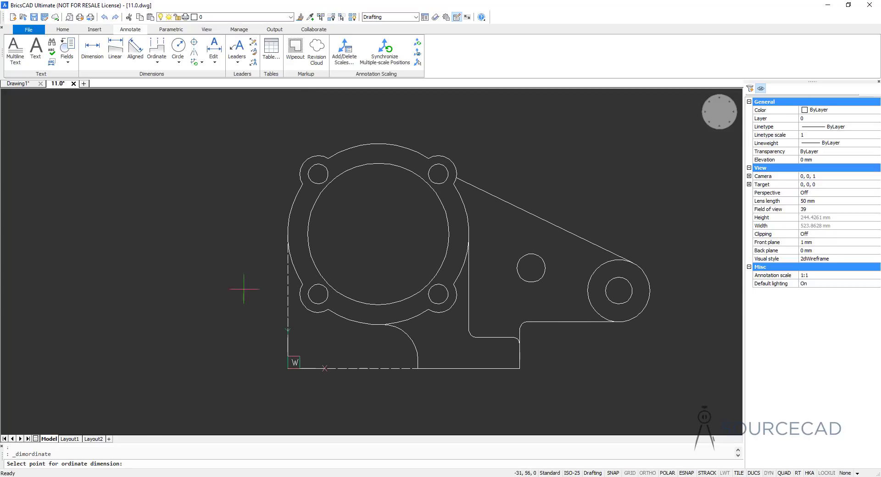
click(288, 368)
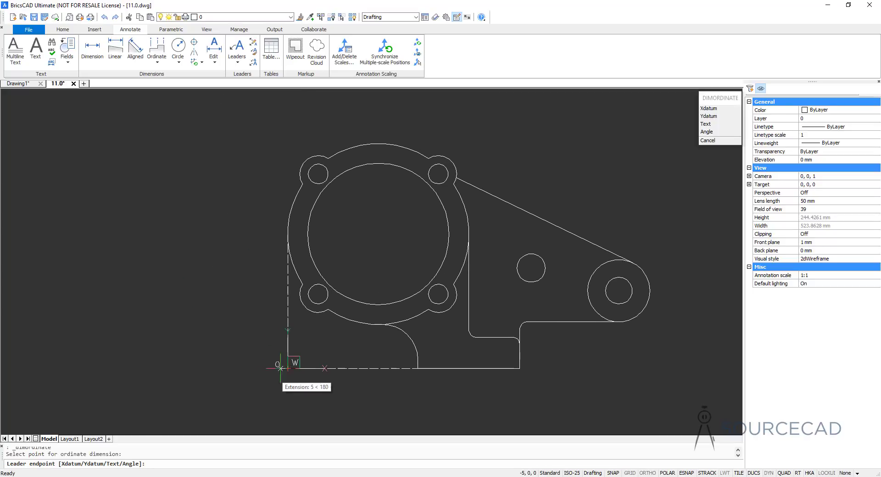
click(238, 342)
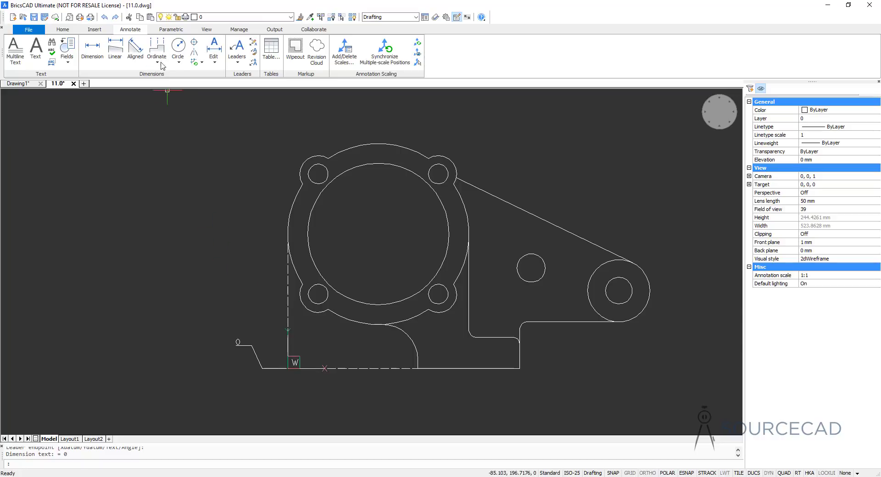
Step: Add vertical ordinate dimensions at the lower-left bolt hole's centre and the flange's left quadrant, with jogged leaders ending left of the part
click(157, 46)
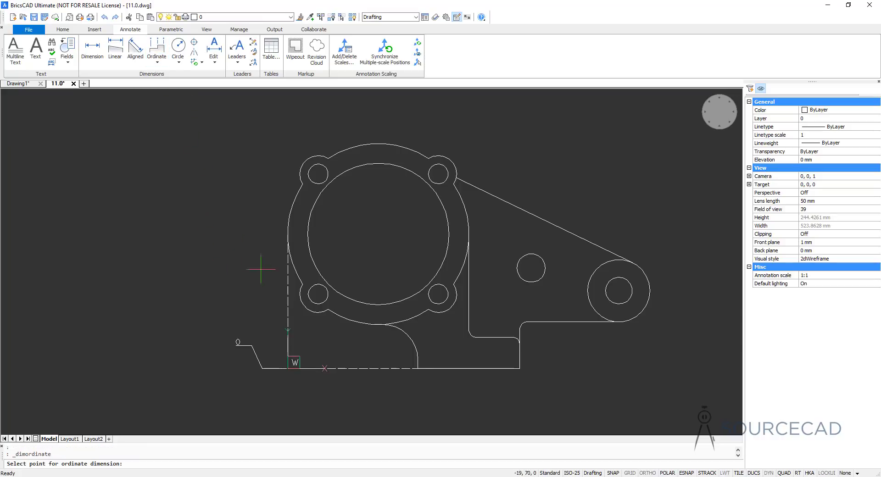
click(317, 294)
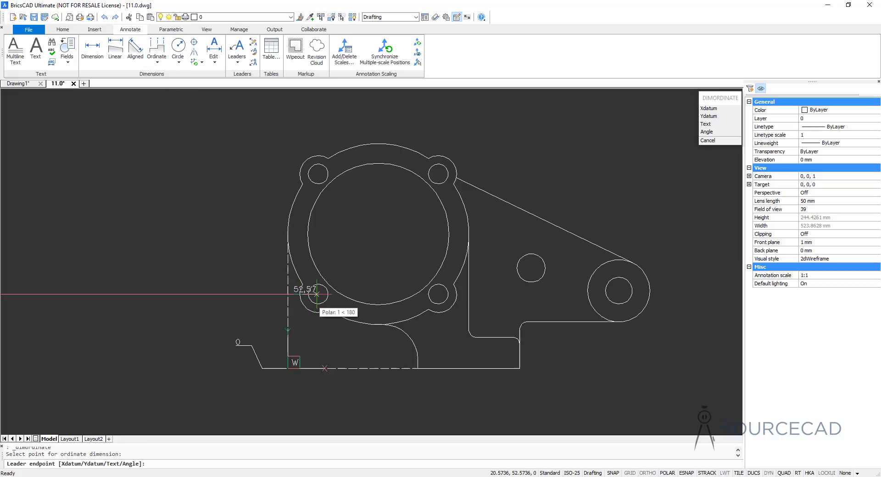
click(249, 283)
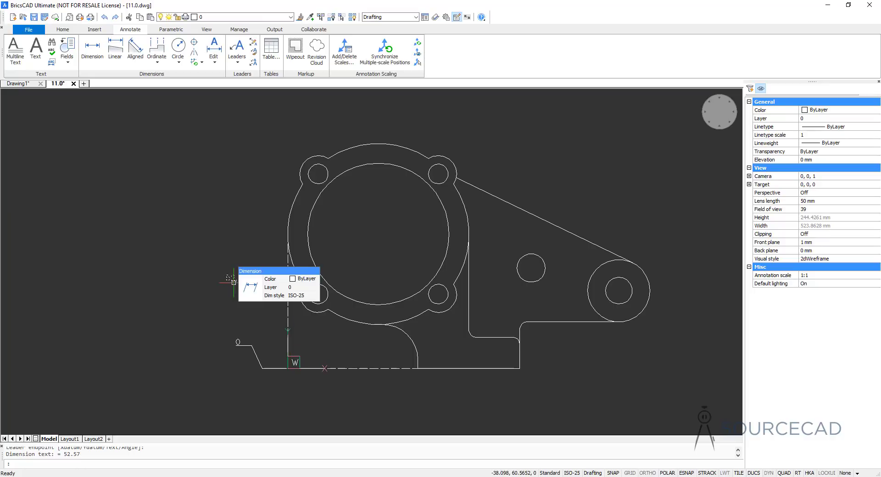
key(Return)
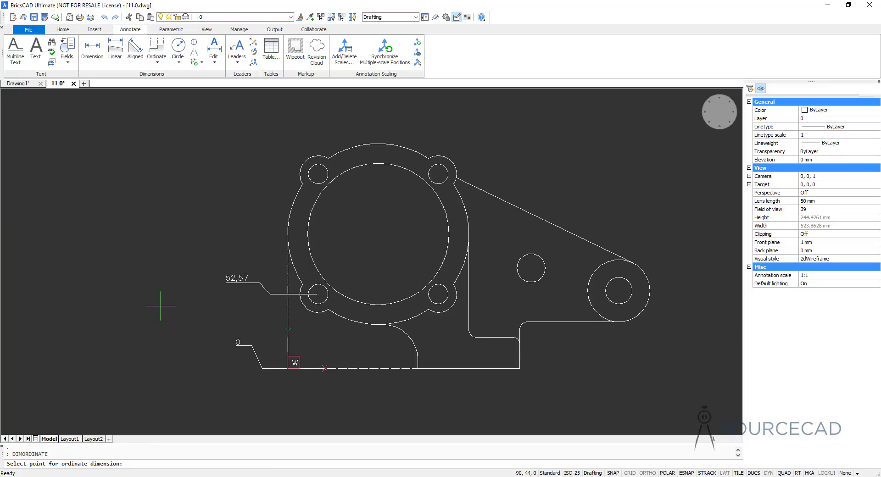
click(287, 234)
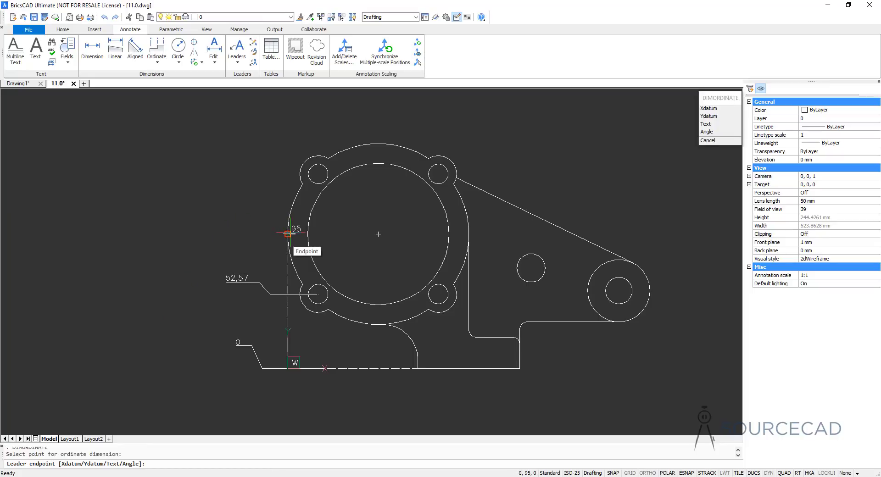
click(237, 217)
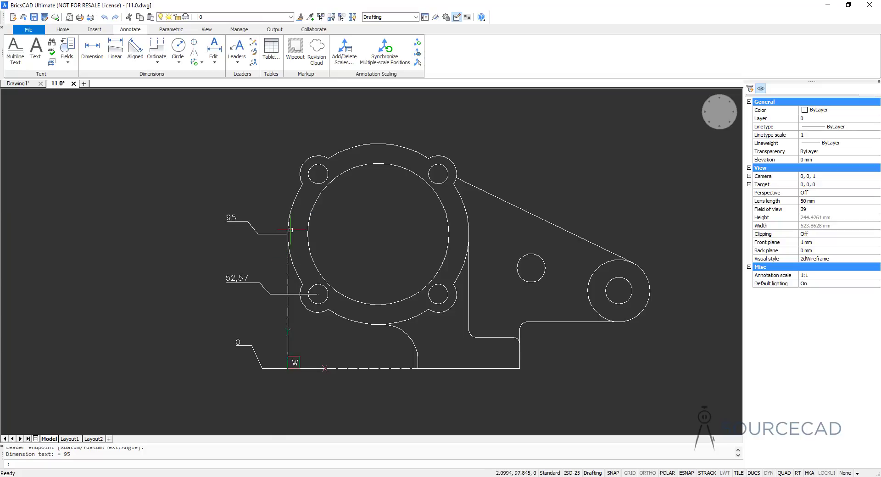
Step: Add vertical ordinate dimensions at the upper-left bolt hole's centre and the flange's topmost point, with jogged leaders left of the part
key(Return)
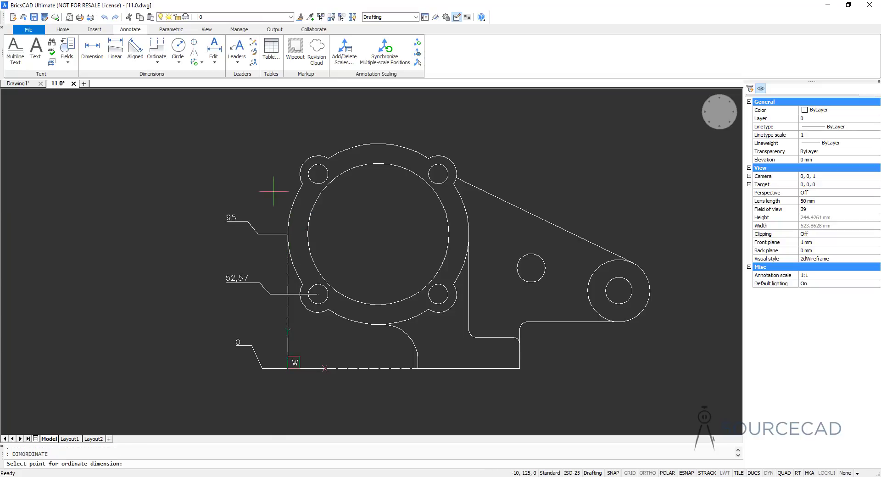
click(318, 174)
click(259, 159)
key(Return)
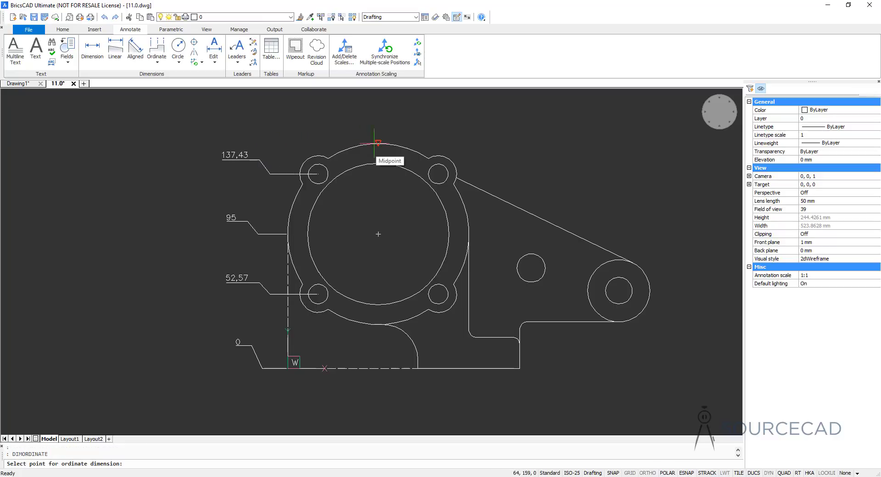
click(378, 143)
click(249, 125)
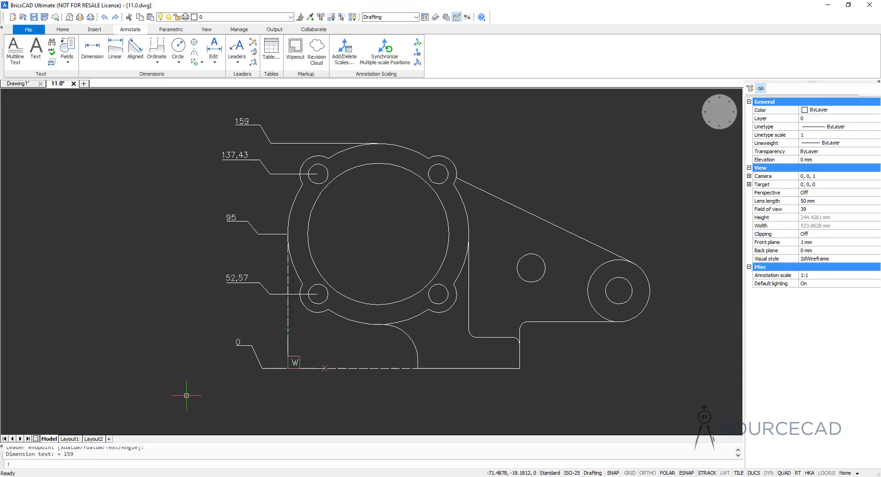
Step: Add horizontal ordinate dimensions below the part at the origin, the curved edge's lower end and the base's lower-right corner, using jogged leaders
middle_drag(197, 350, 165, 320)
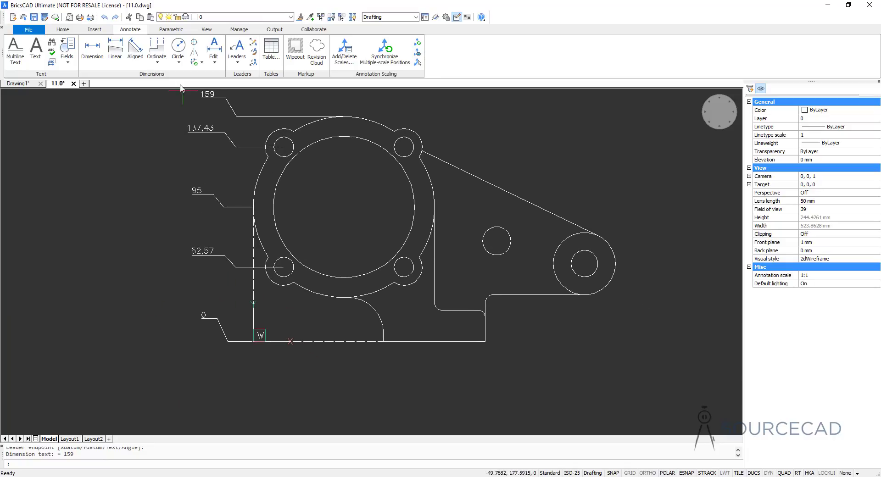
click(157, 48)
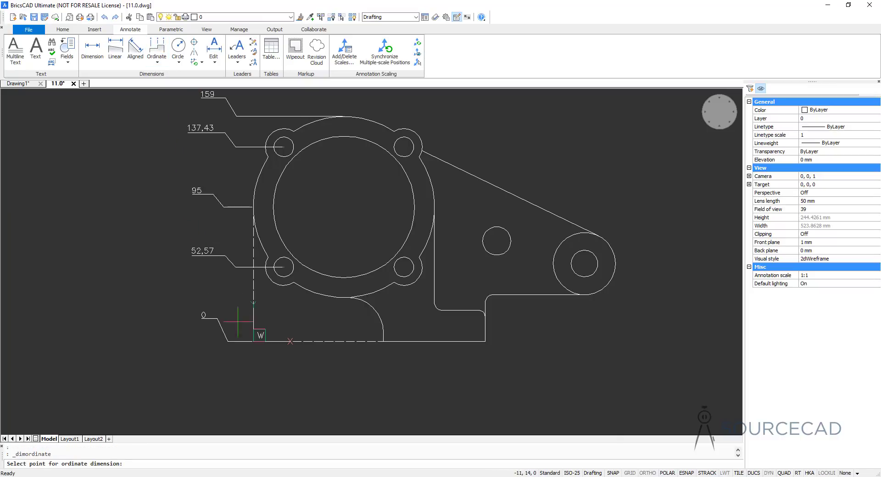
click(253, 341)
click(256, 367)
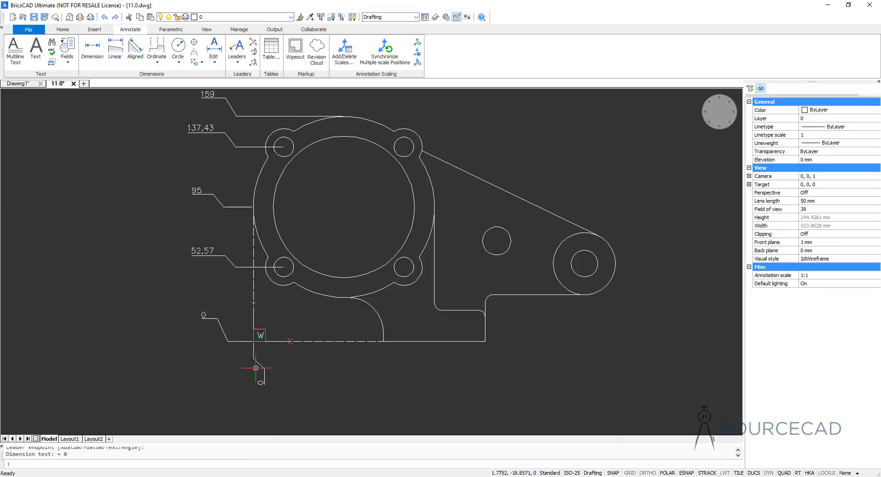
click(159, 44)
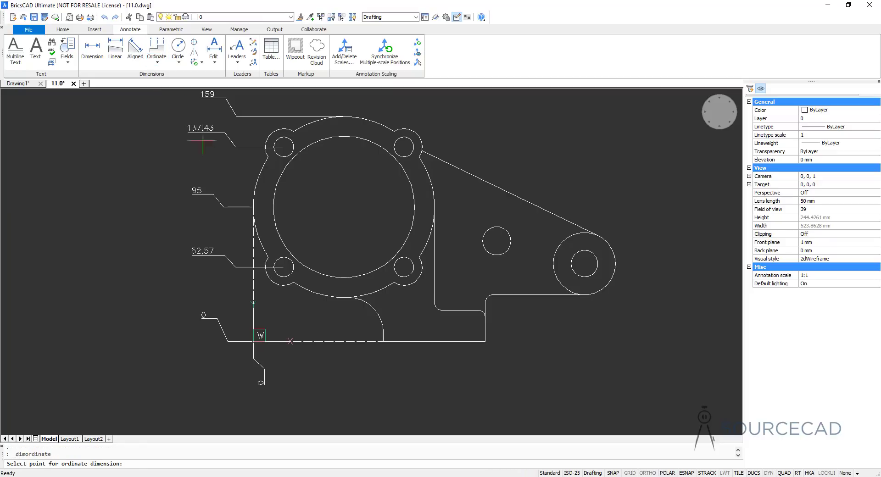
click(383, 341)
click(394, 373)
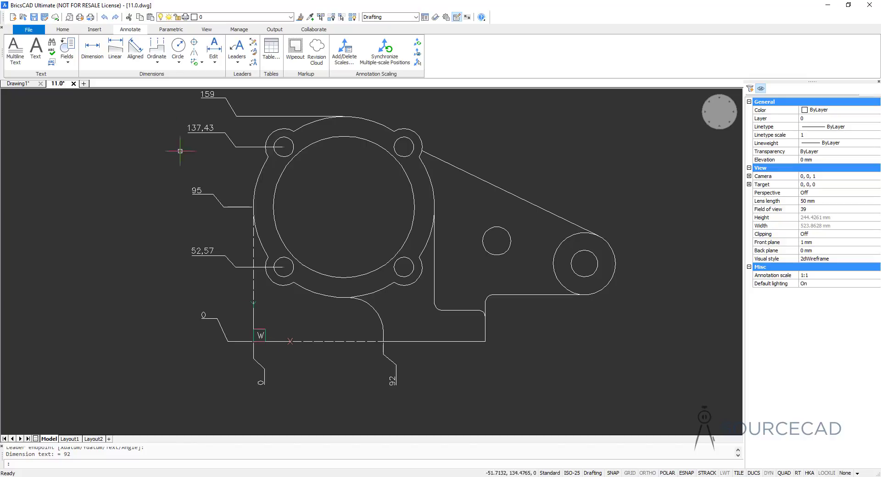
click(156, 48)
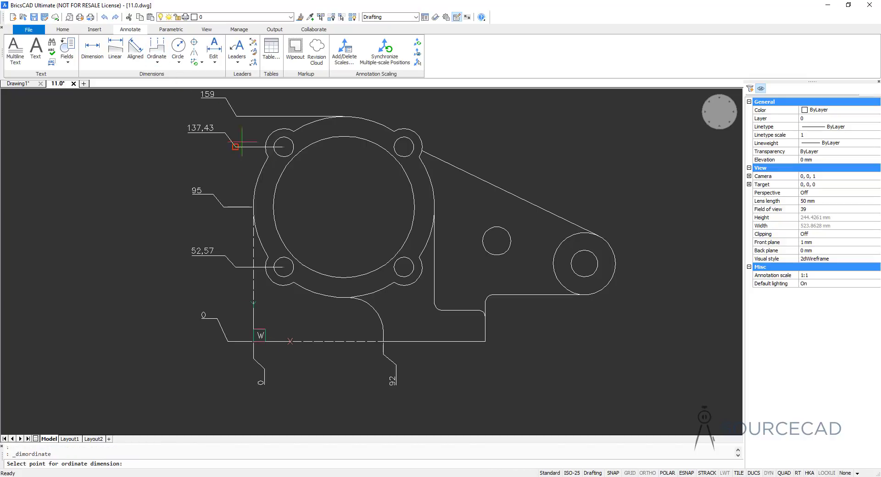
click(484, 342)
click(508, 375)
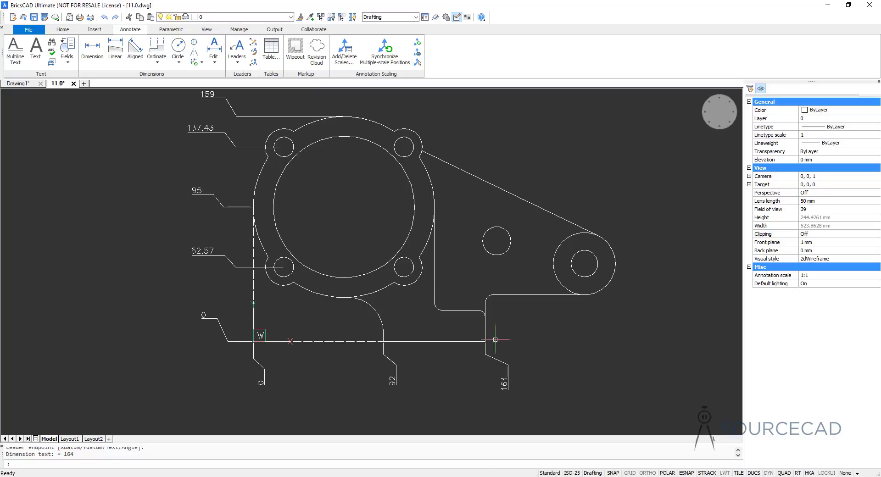
Step: Add a center mark to the large inner circle of the flange
click(194, 44)
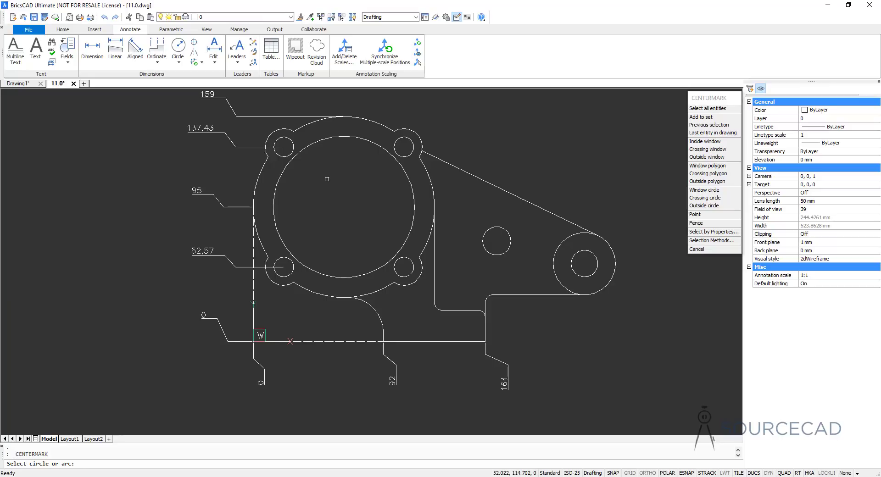
click(411, 207)
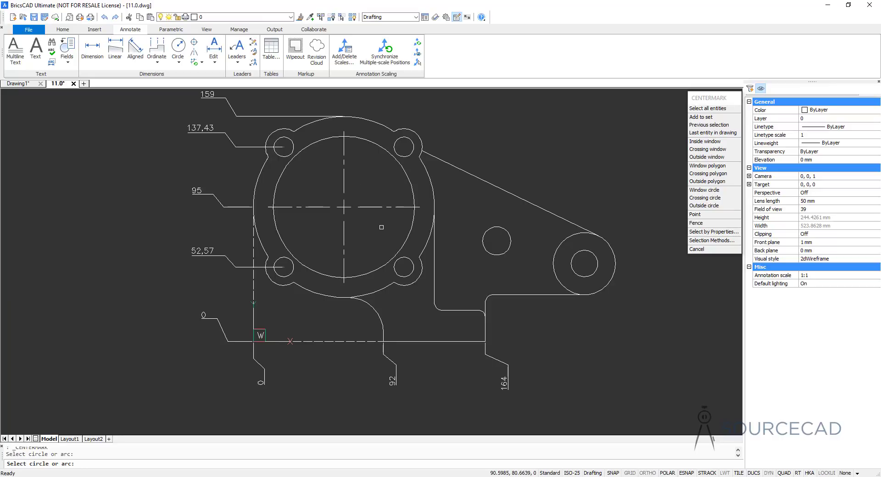
key(Escape)
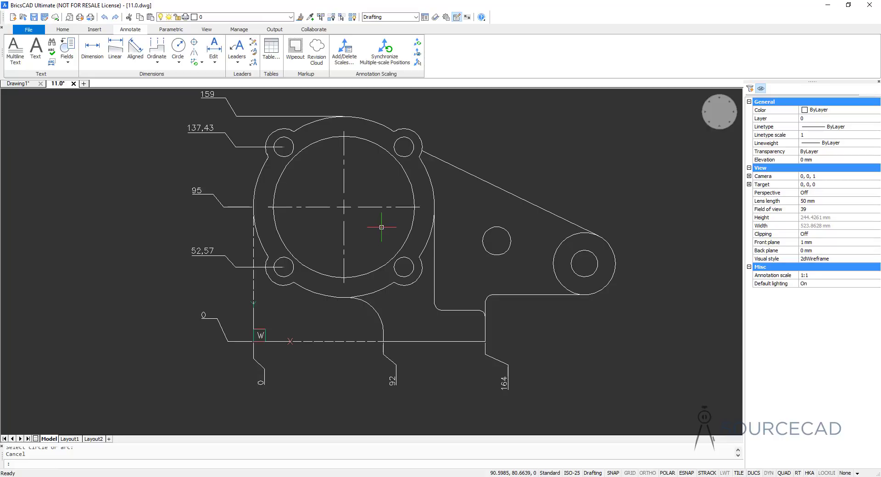
Step: Add a centerline between the arm's slanted upper line and its horizontal lower edge
click(194, 54)
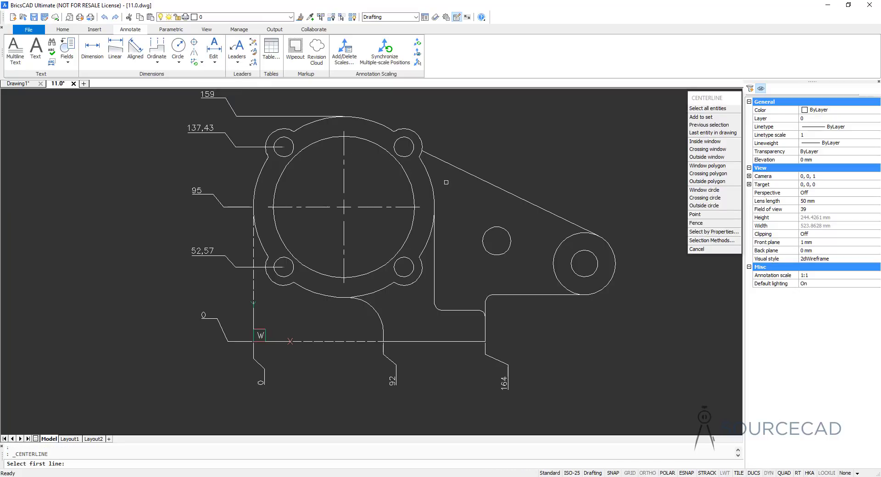
click(478, 184)
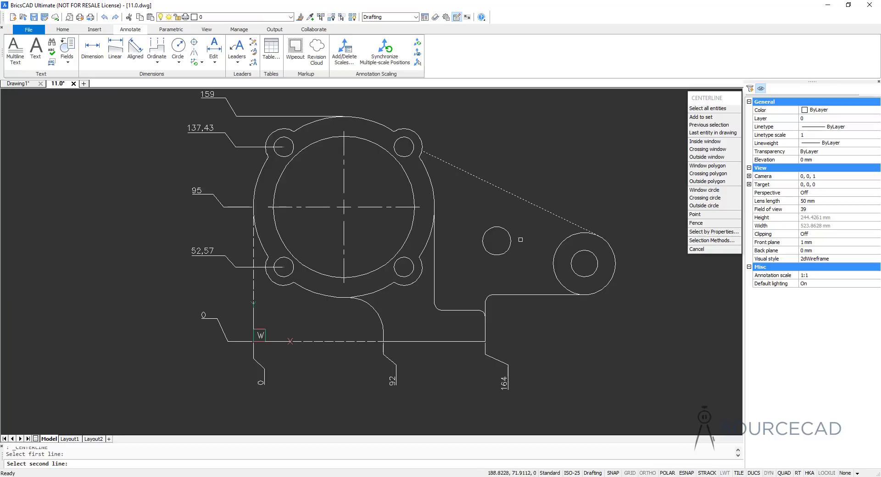
click(527, 294)
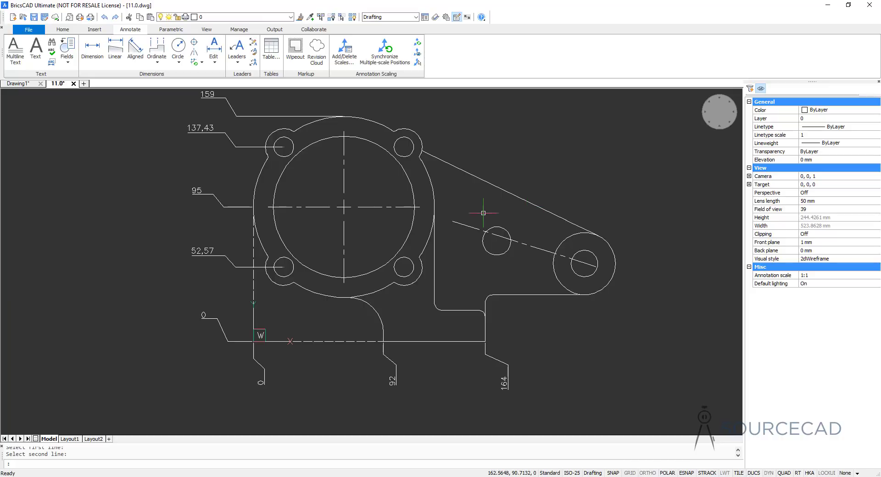
Step: Move the large inner circle by its centre grip up and to the left, to about X 41, Y 110, and deselect it
click(409, 179)
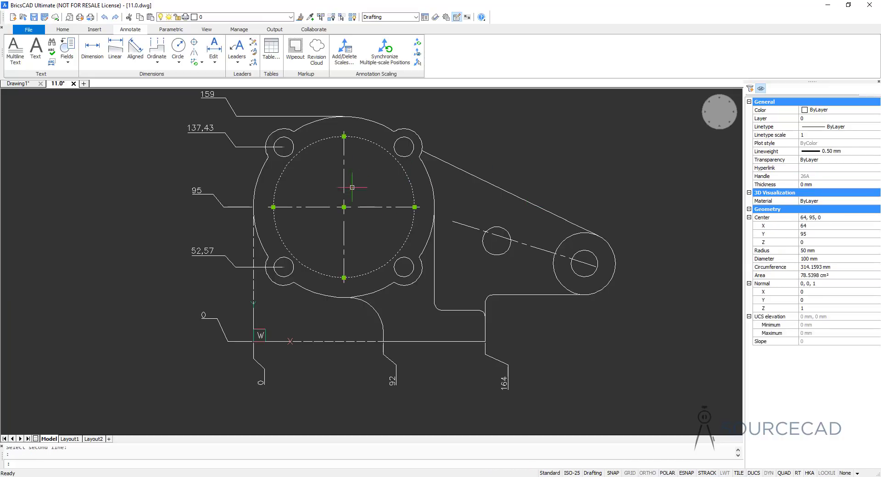
click(344, 207)
click(311, 185)
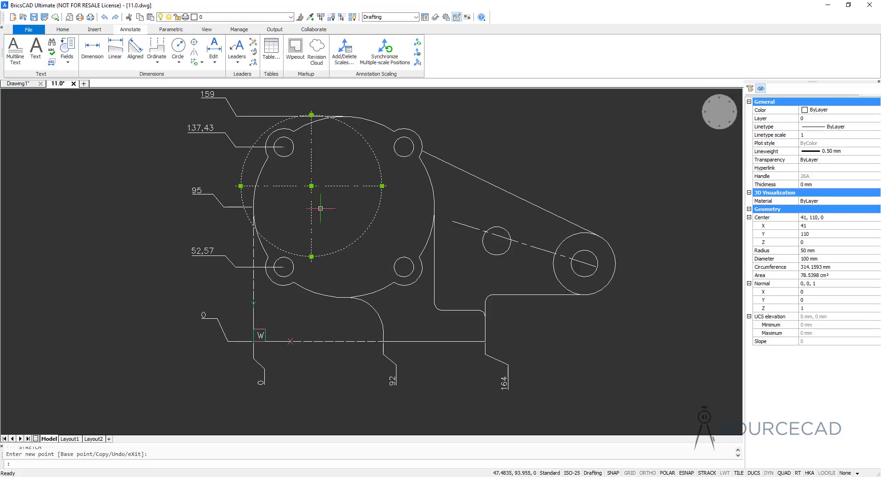
key(Escape)
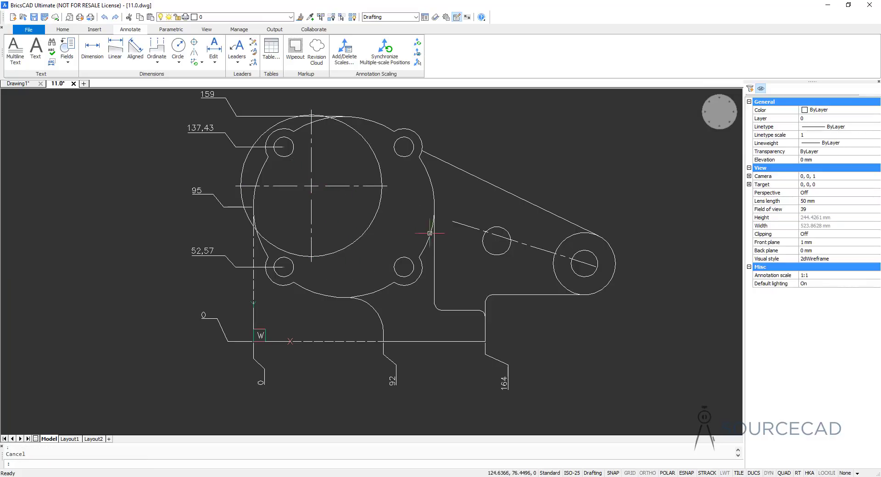
Step: Stretch the slanted line's upper-left endpoint to about X 179, Y 163, and undo both the line and circle grip edits
click(535, 205)
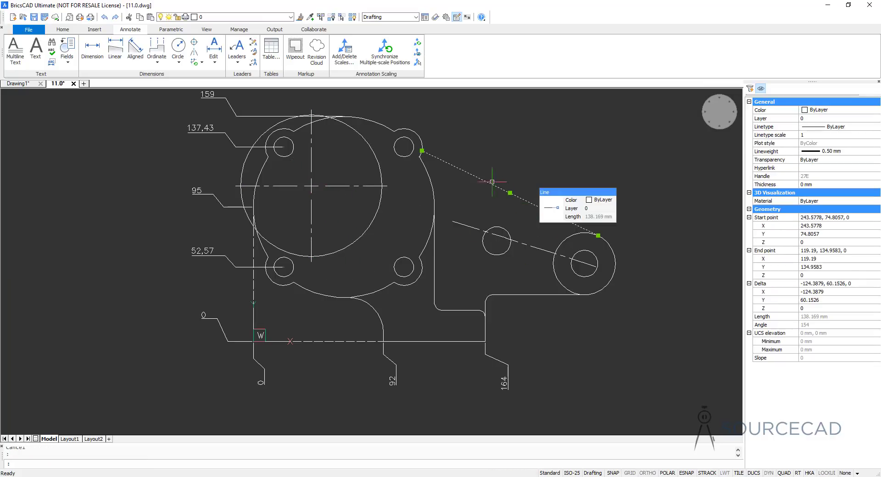
click(422, 151)
click(507, 111)
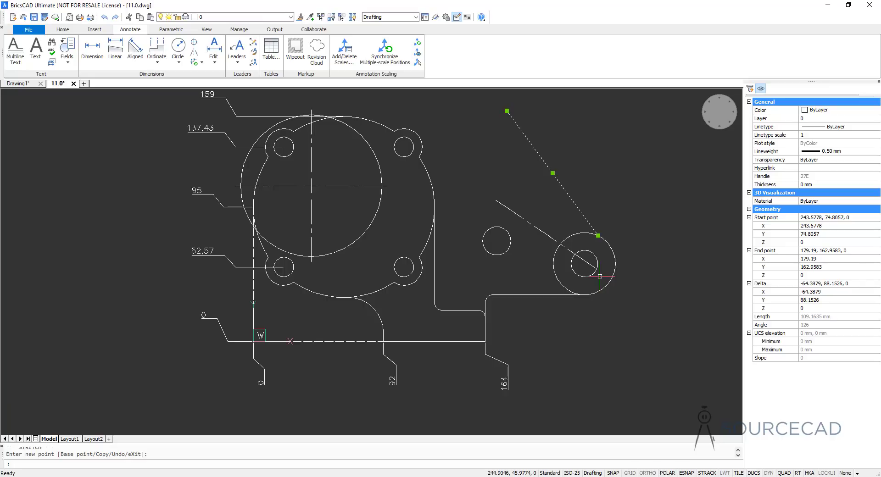
key(ctrl+z)
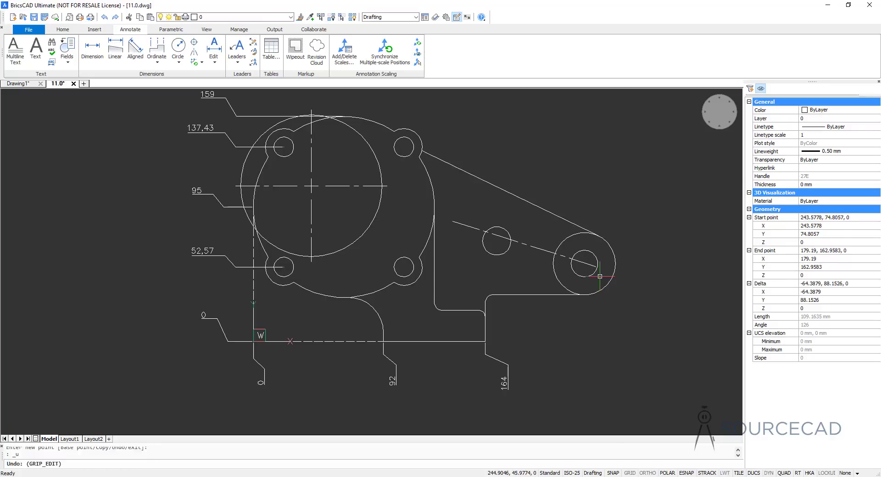
key(ctrl+z)
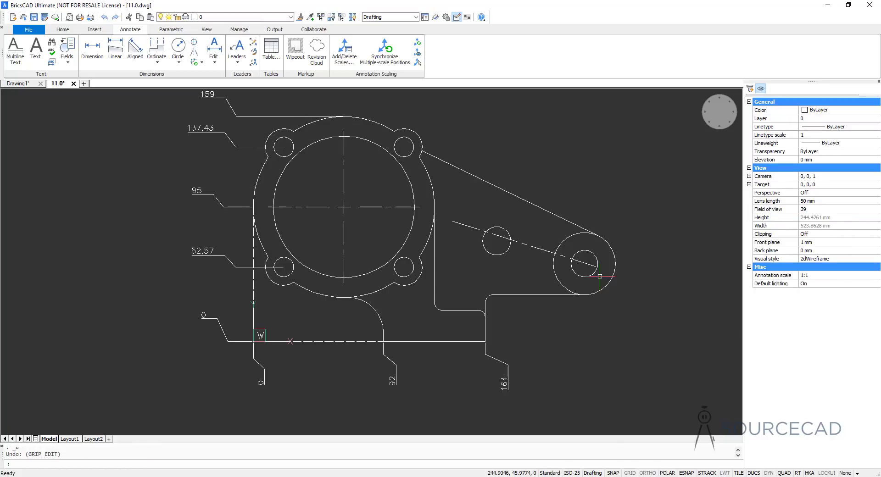